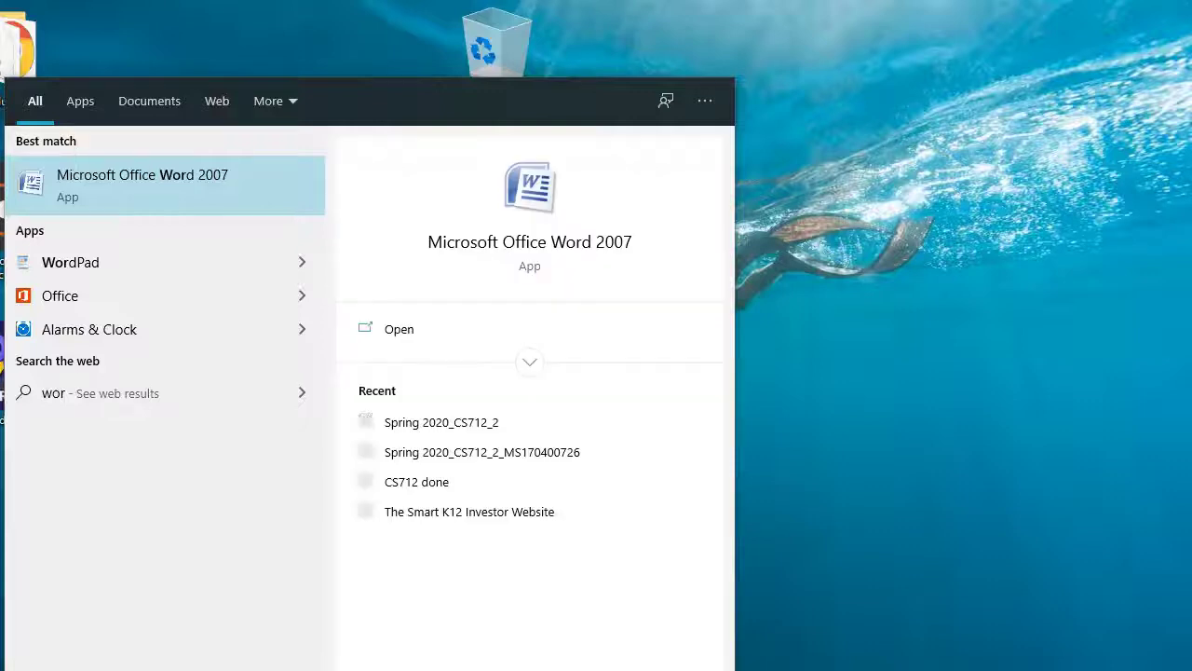
Launch Microsoft Office Word 2007 from the 'wor' Start search to get blank Document1
{"action": "key", "text": "Return"}
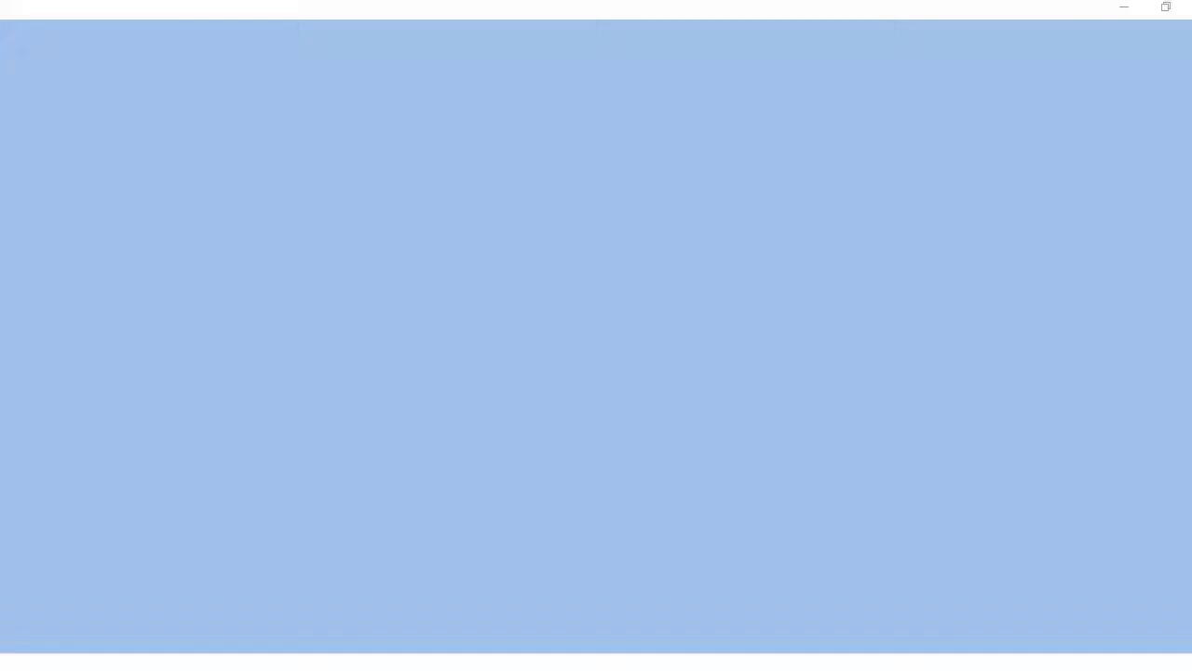
{"action": "mouse_move", "coordinate": [668, 666]}
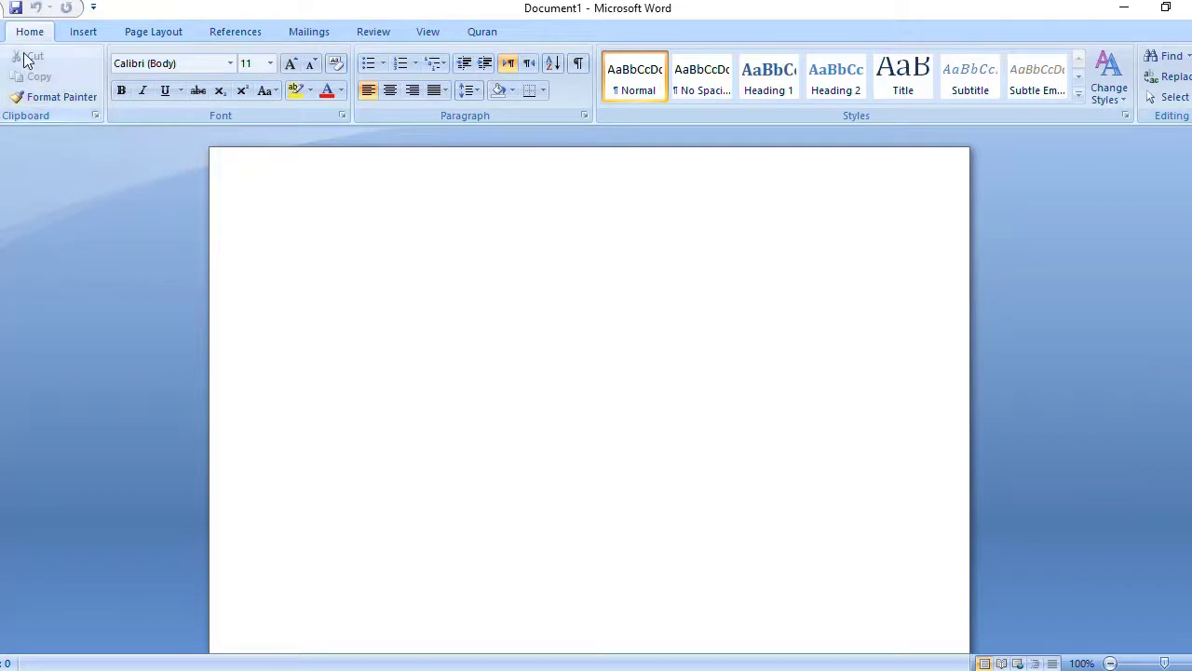
Place the caret at the start of the empty document and bring up the Quran add-in tab
{"action": "key", "text": "ctrl+a"}
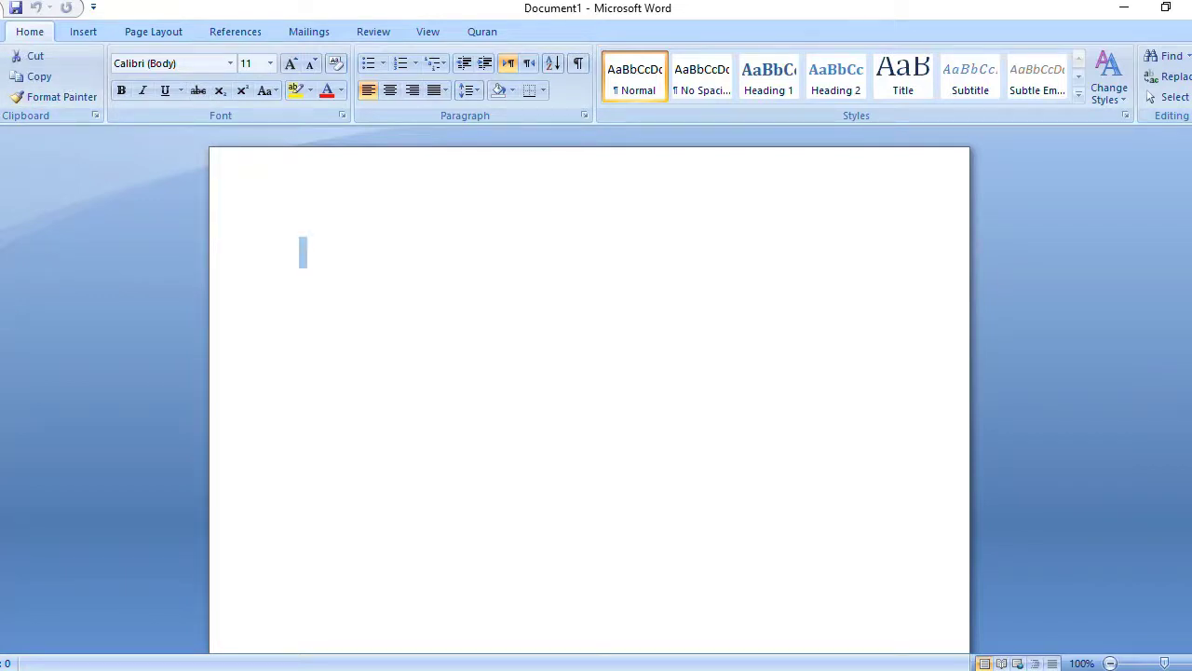
{"action": "left_click", "coordinate": [316, 260]}
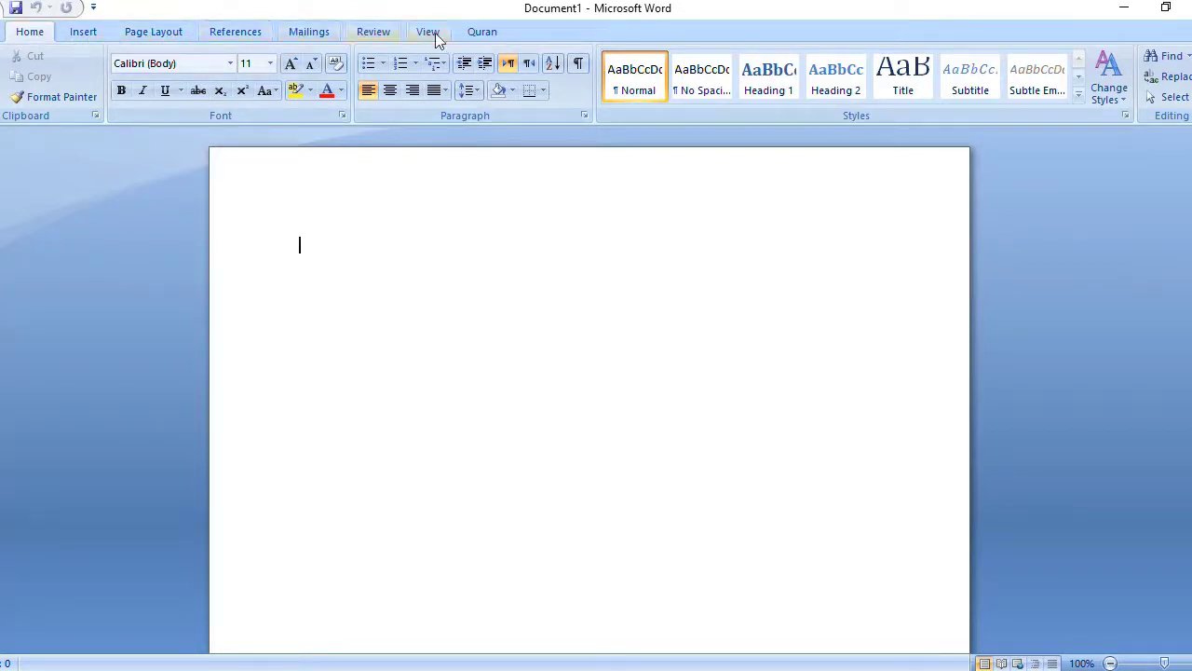
{"action": "left_click", "coordinate": [485, 35]}
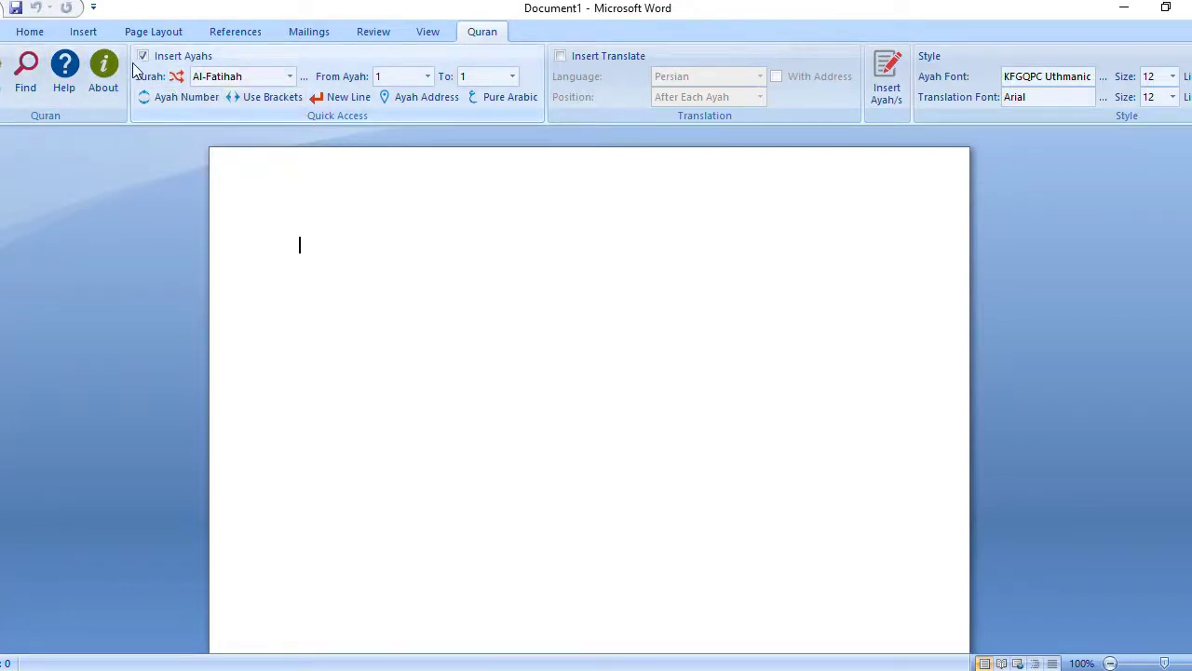
Target Surah Ar-Ra'd, ayahs 1 to 3, with Insert Translate checked
{"action": "left_click", "coordinate": [290, 78]}
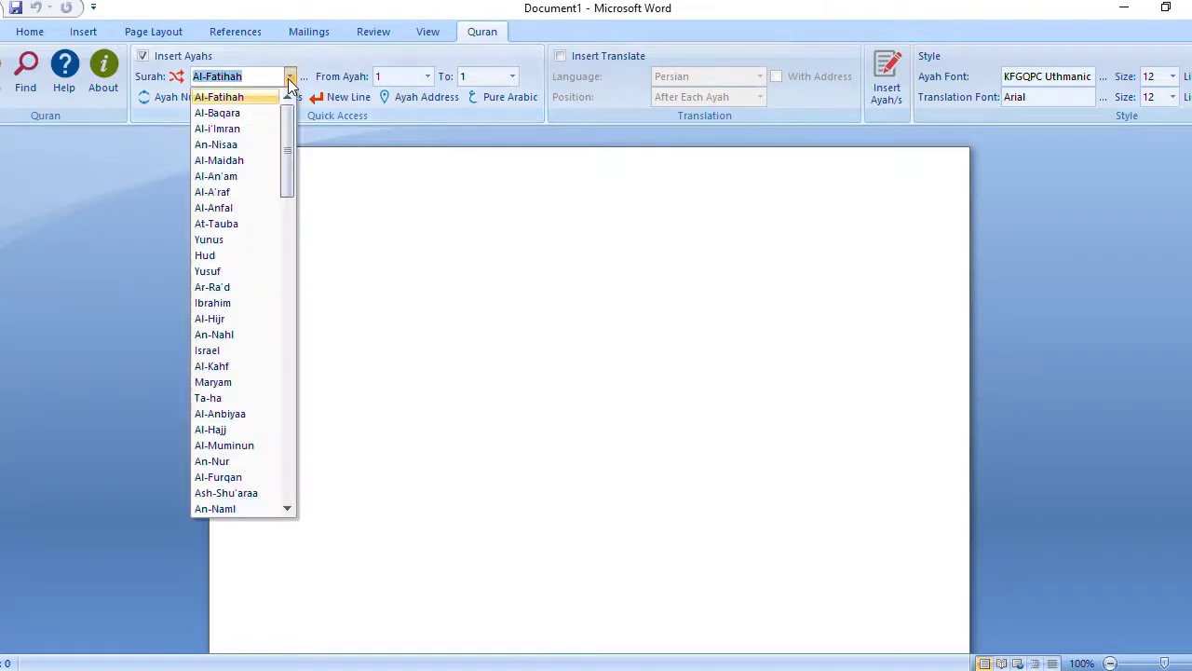
{"action": "left_click", "coordinate": [230, 285]}
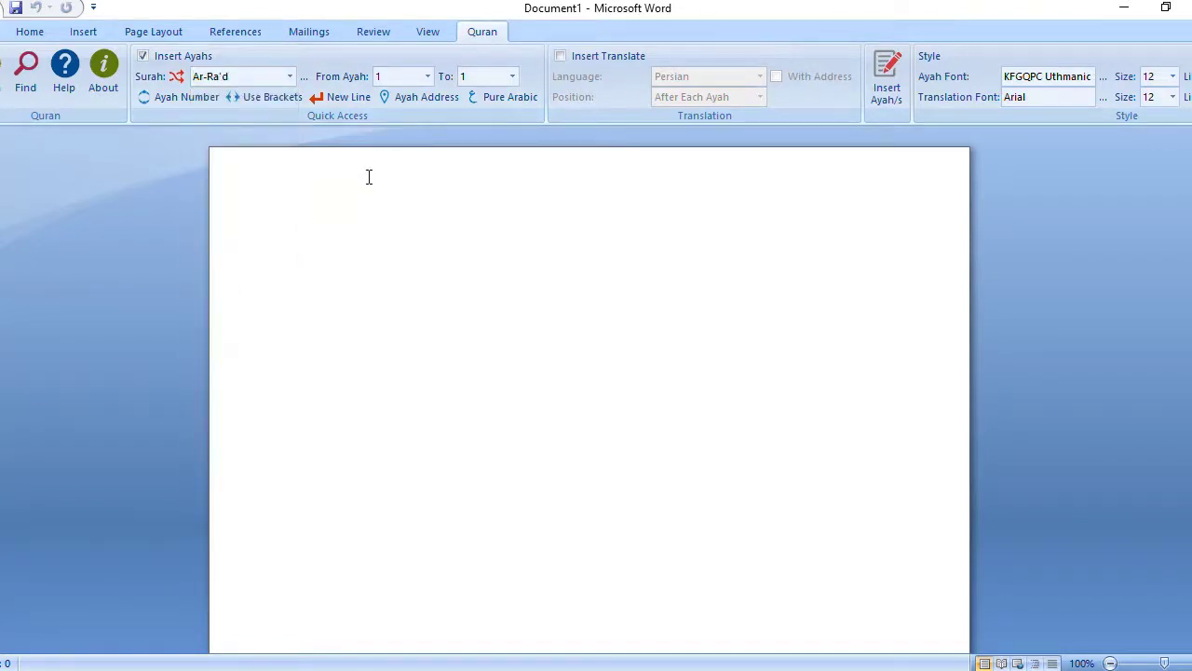
{"action": "left_click", "coordinate": [378, 76]}
{"action": "left_click", "coordinate": [482, 80]}
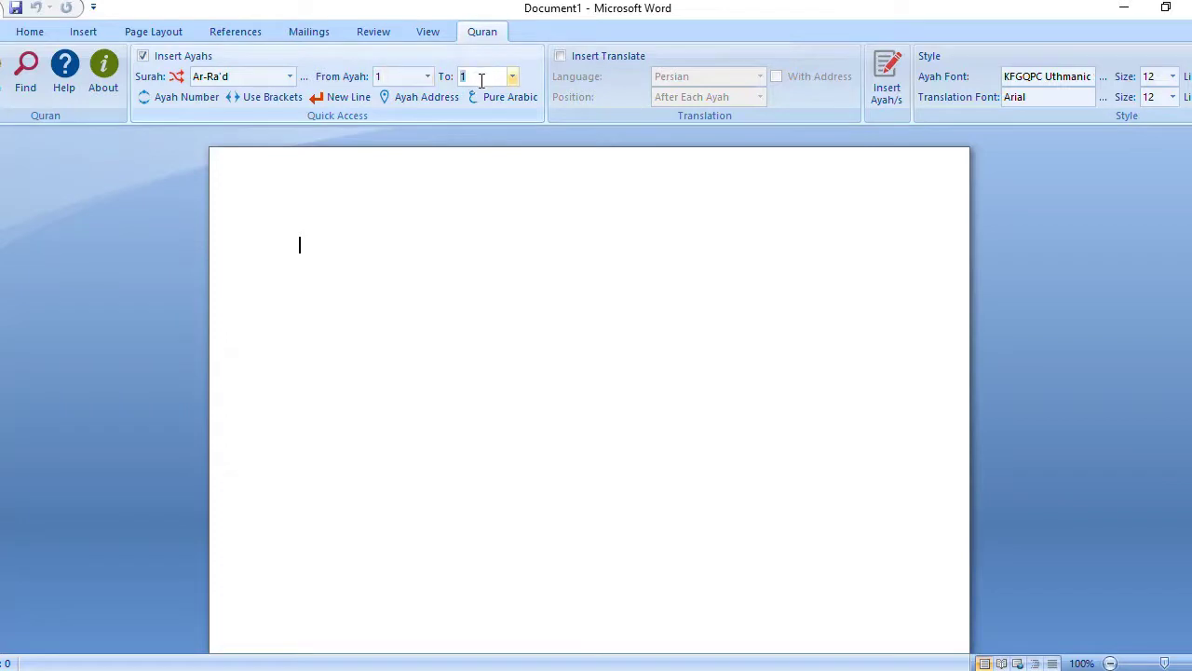
{"action": "type", "text": "3"}
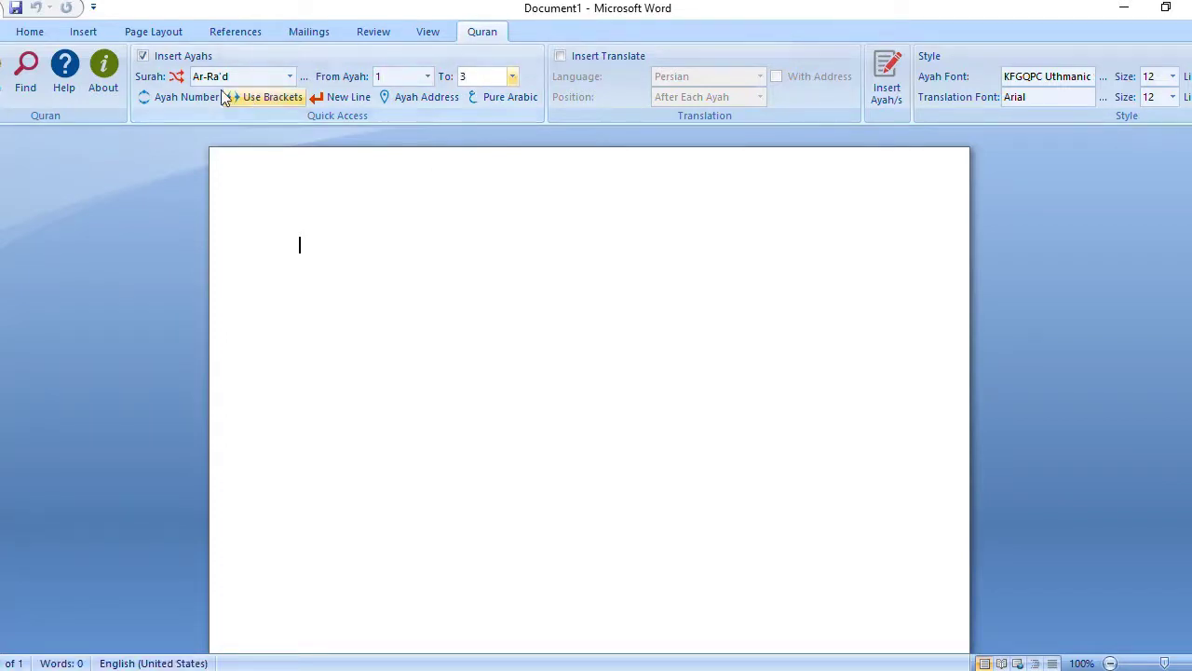
{"action": "left_click", "coordinate": [559, 57]}
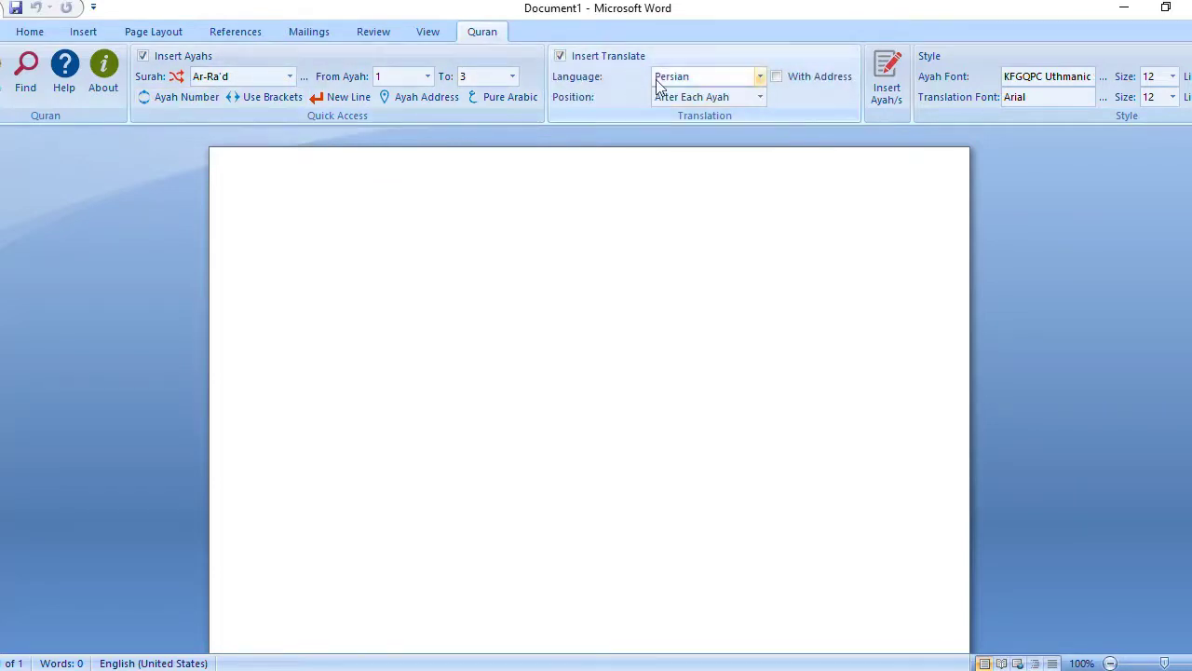
Insert the verses with an Urdu translation After All Ayahs, including the verse address
{"action": "left_click", "coordinate": [759, 74]}
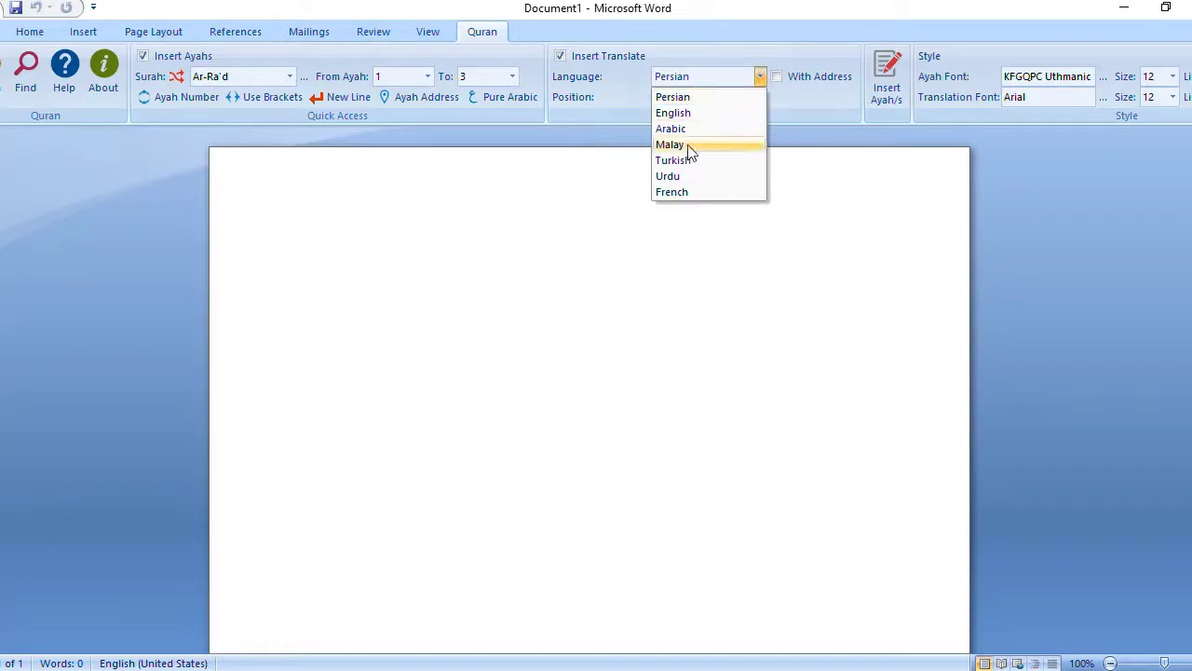
{"action": "left_click", "coordinate": [677, 179]}
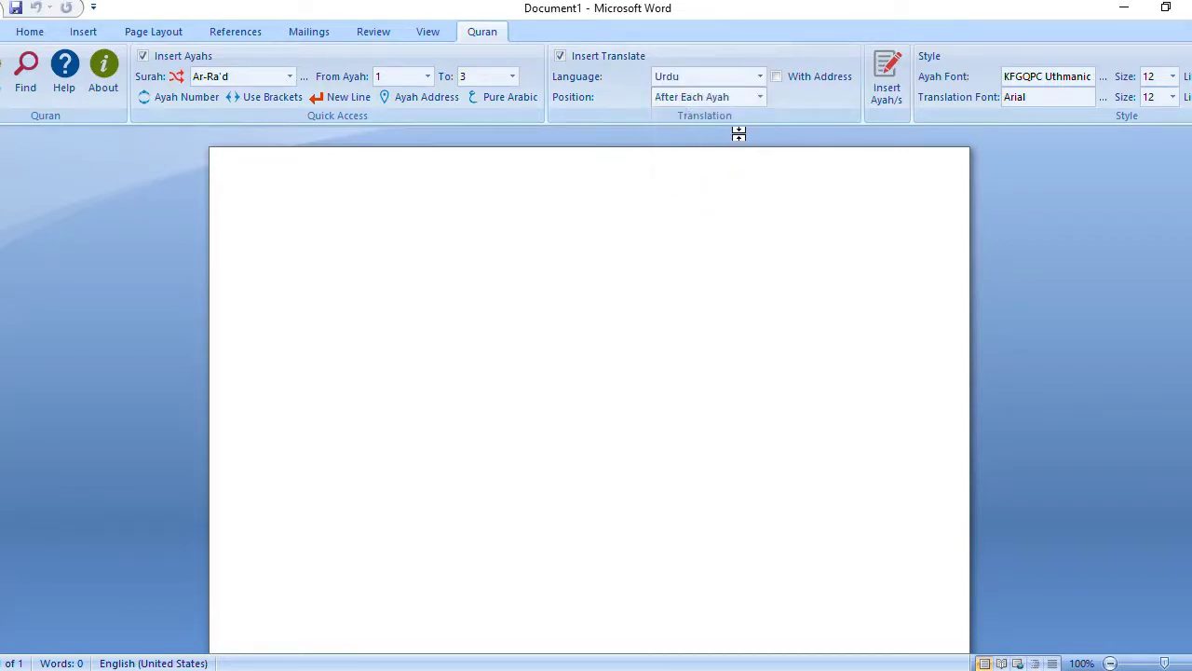
{"action": "left_click", "coordinate": [760, 97]}
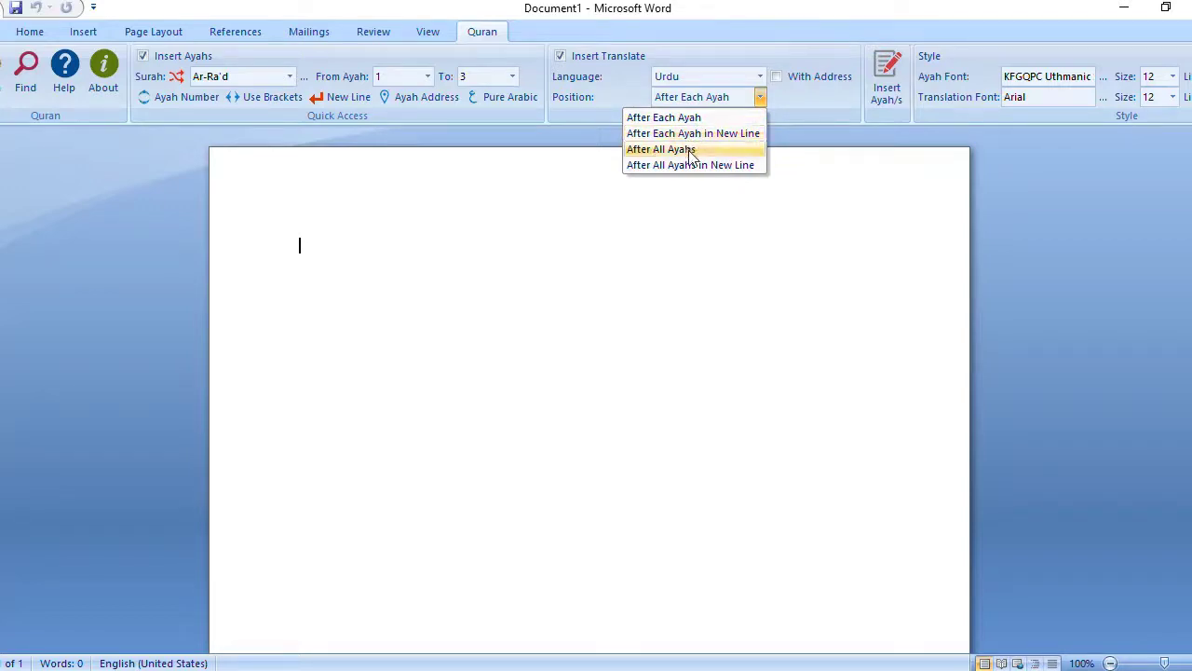
{"action": "left_click", "coordinate": [691, 151]}
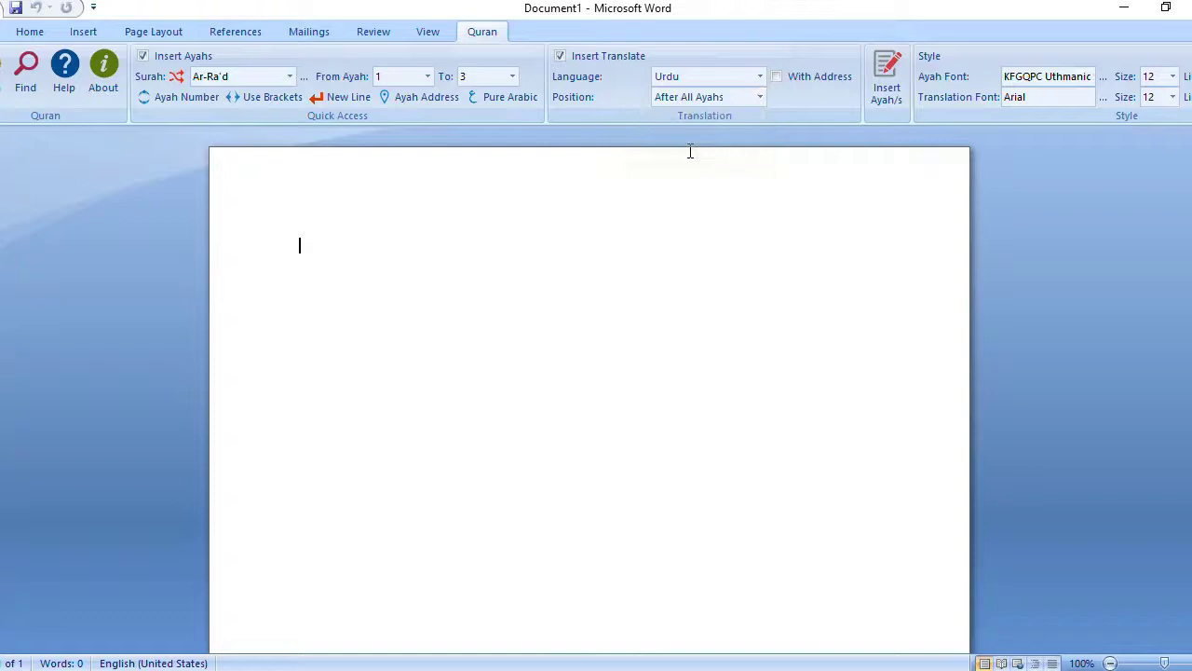
{"action": "left_click", "coordinate": [776, 76]}
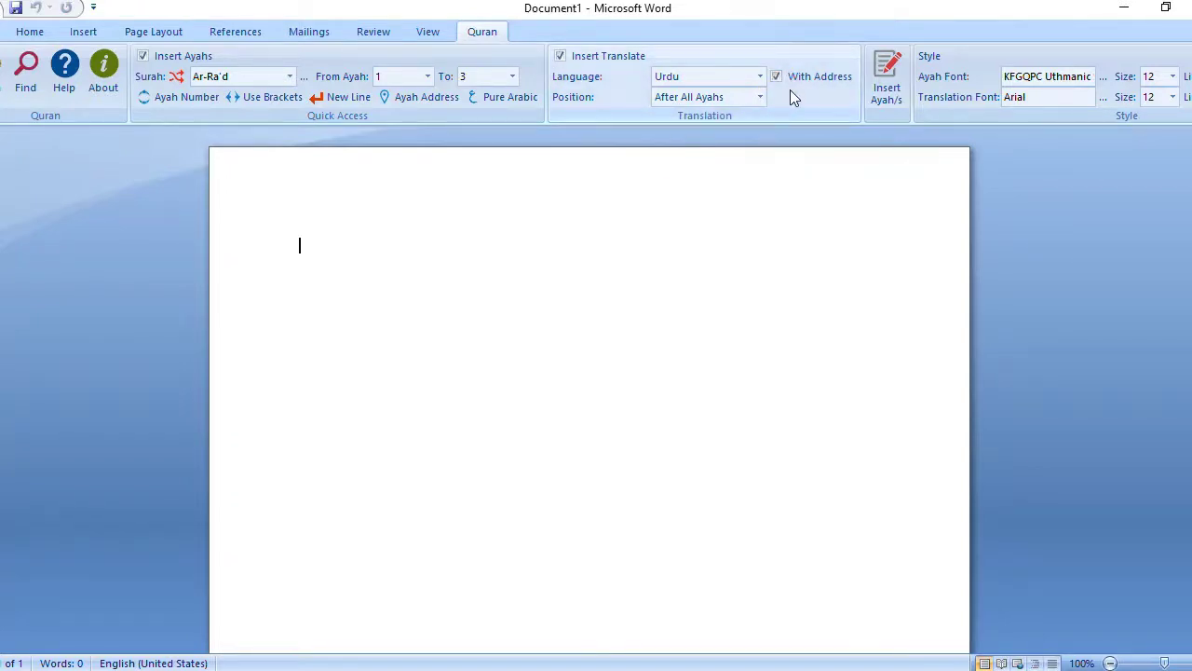
{"action": "left_click", "coordinate": [881, 92]}
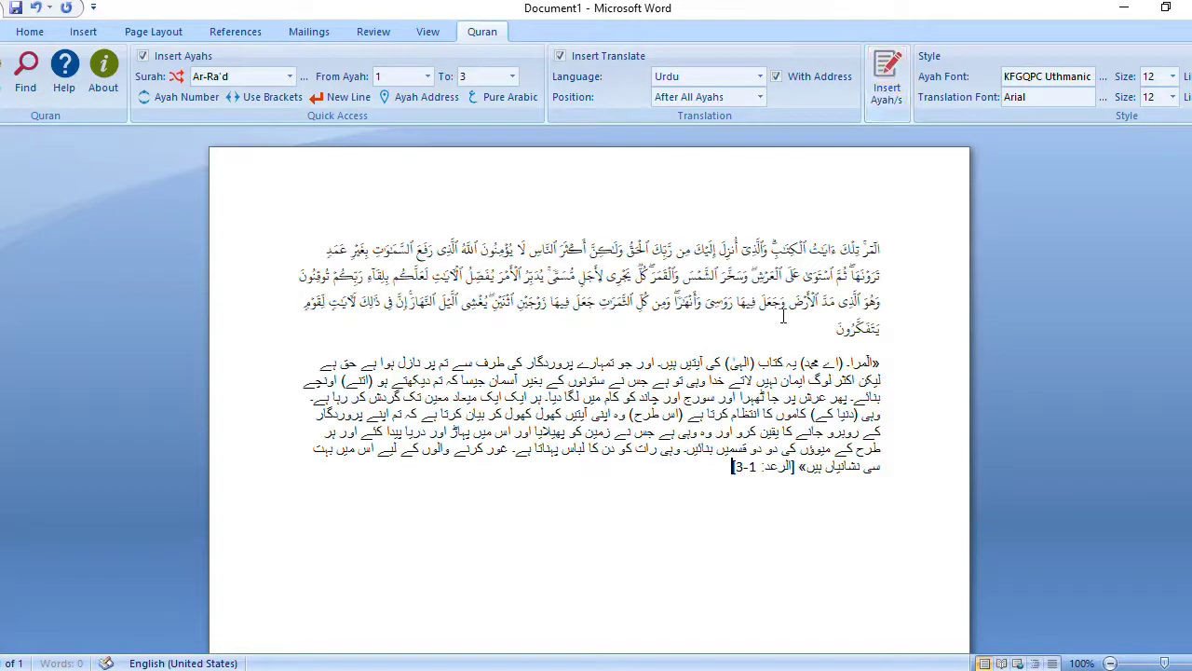
Select the three Arabic verse lines above the Urdu translation and show the Home formatting tools
{"action": "mouse_move", "coordinate": [688, 479]}
{"action": "left_mouse_down"}
{"action": "mouse_move", "coordinate": [896, 339]}
{"action": "mouse_move", "coordinate": [886, 254]}
{"action": "left_mouse_up"}
{"action": "left_click", "coordinate": [886, 250]}
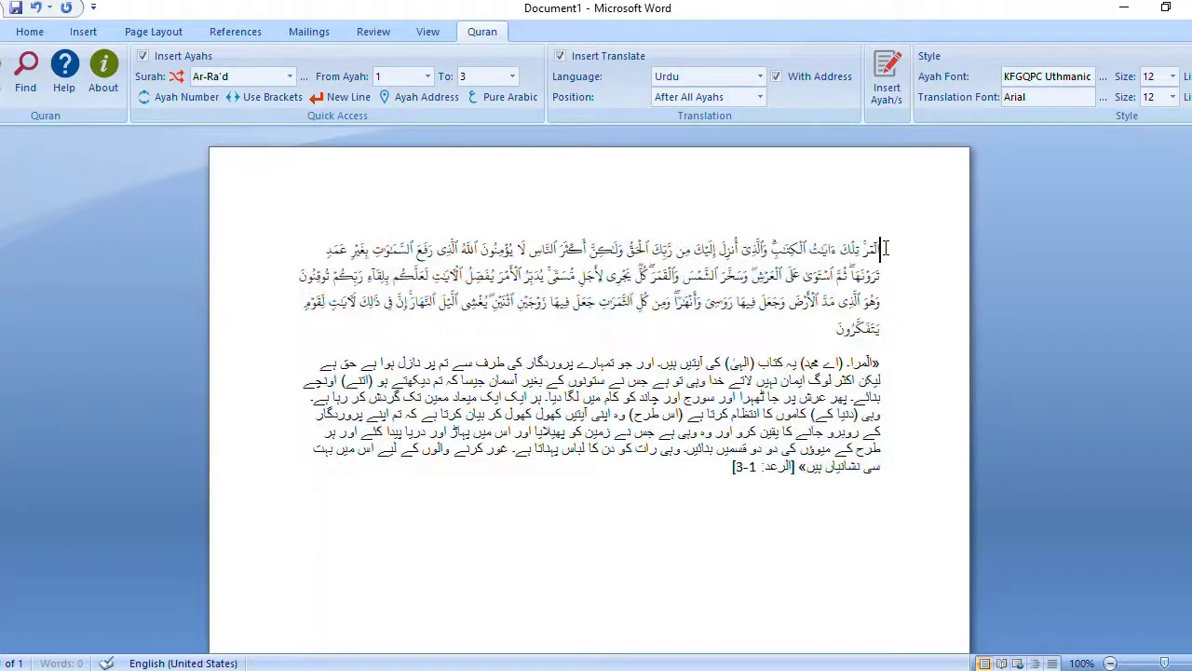
{"action": "left_click_drag", "start_coordinate": [793, 336], "coordinate": [892, 245]}
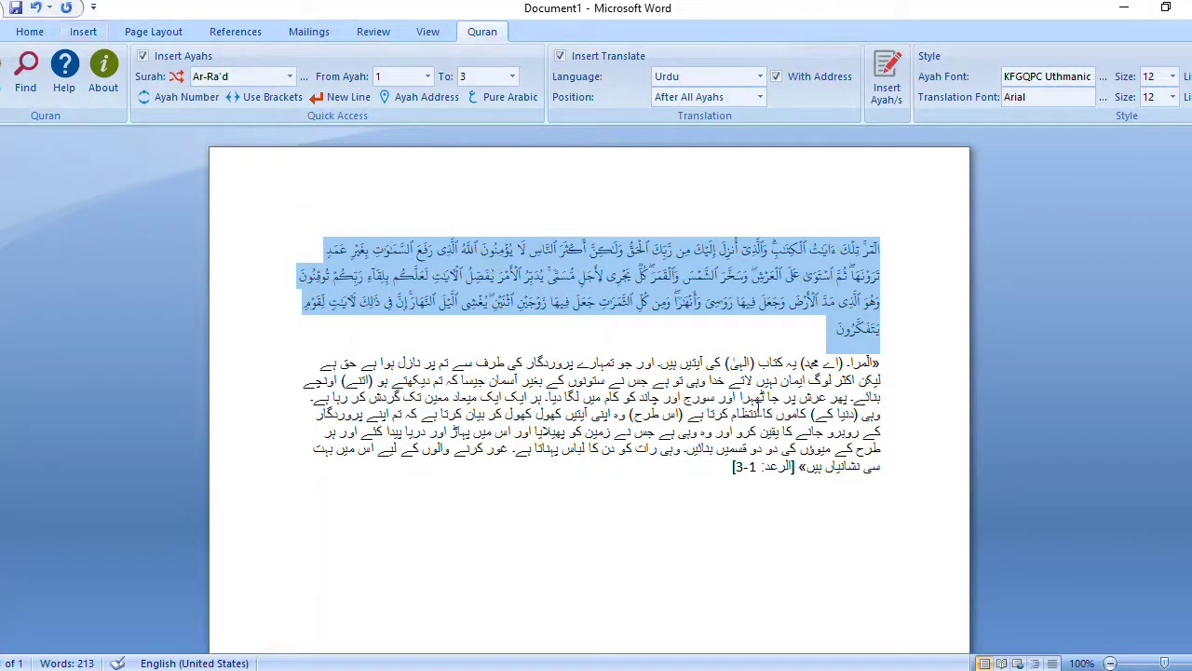
{"action": "left_click", "coordinate": [766, 337]}
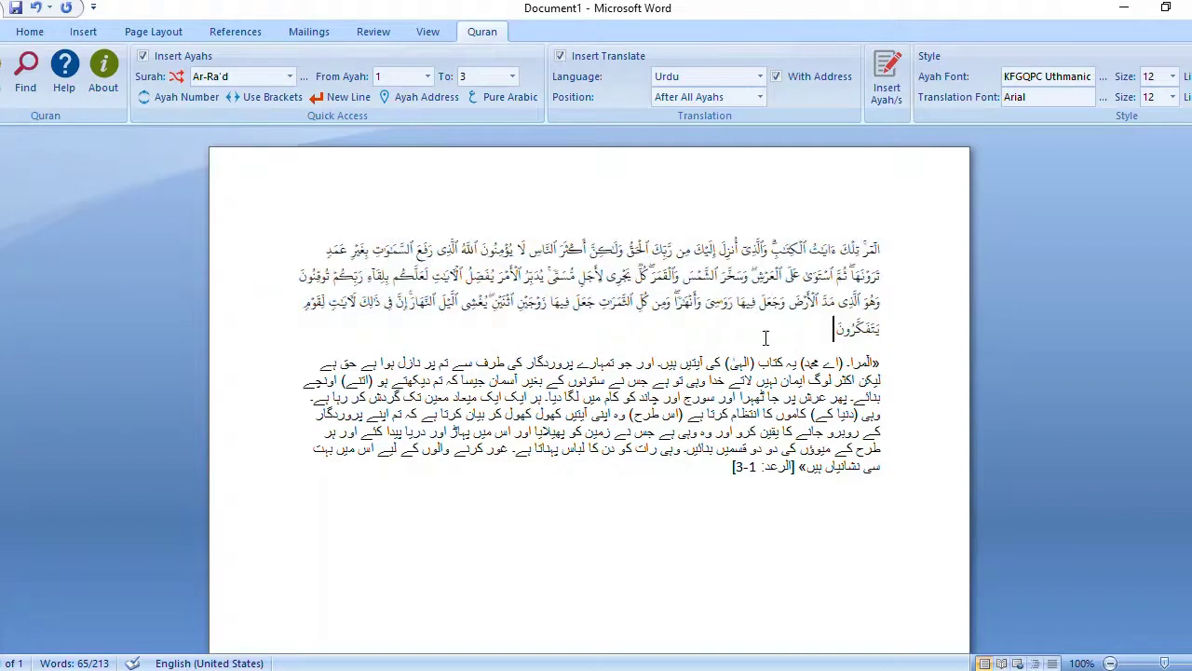
{"action": "left_click_drag", "start_coordinate": [838, 334], "coordinate": [888, 253]}
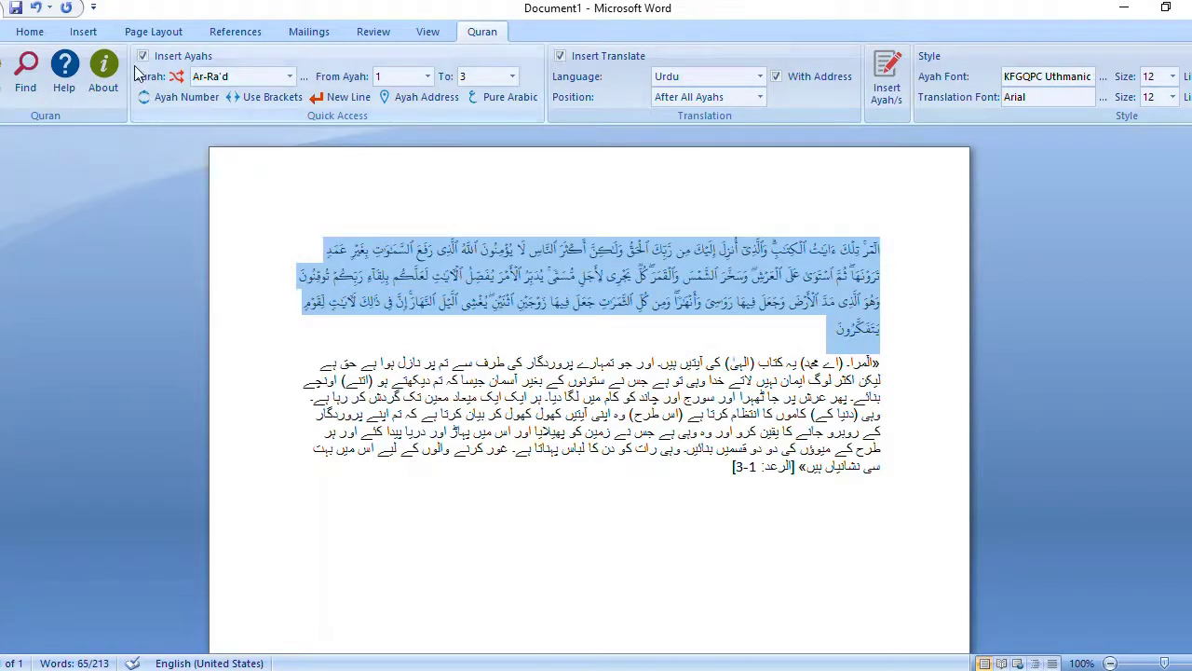
{"action": "left_click", "coordinate": [28, 33]}
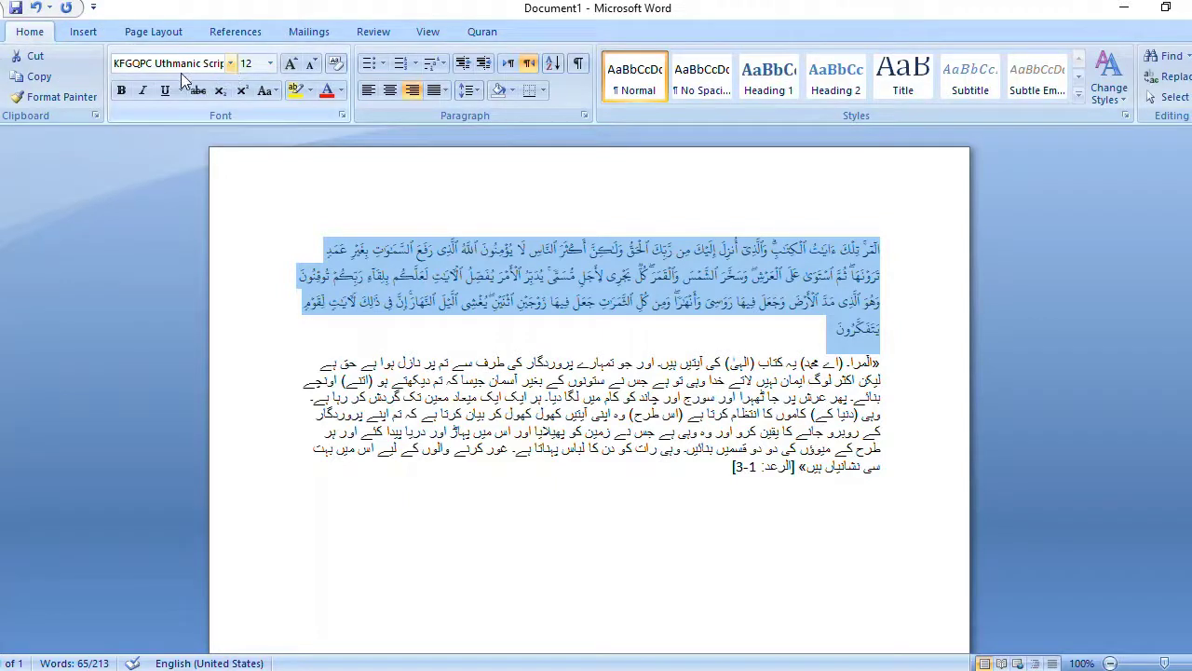
Make the selected Arabic verses size 18 in aqua theme colour, then deselect them
{"action": "left_click", "coordinate": [230, 64]}
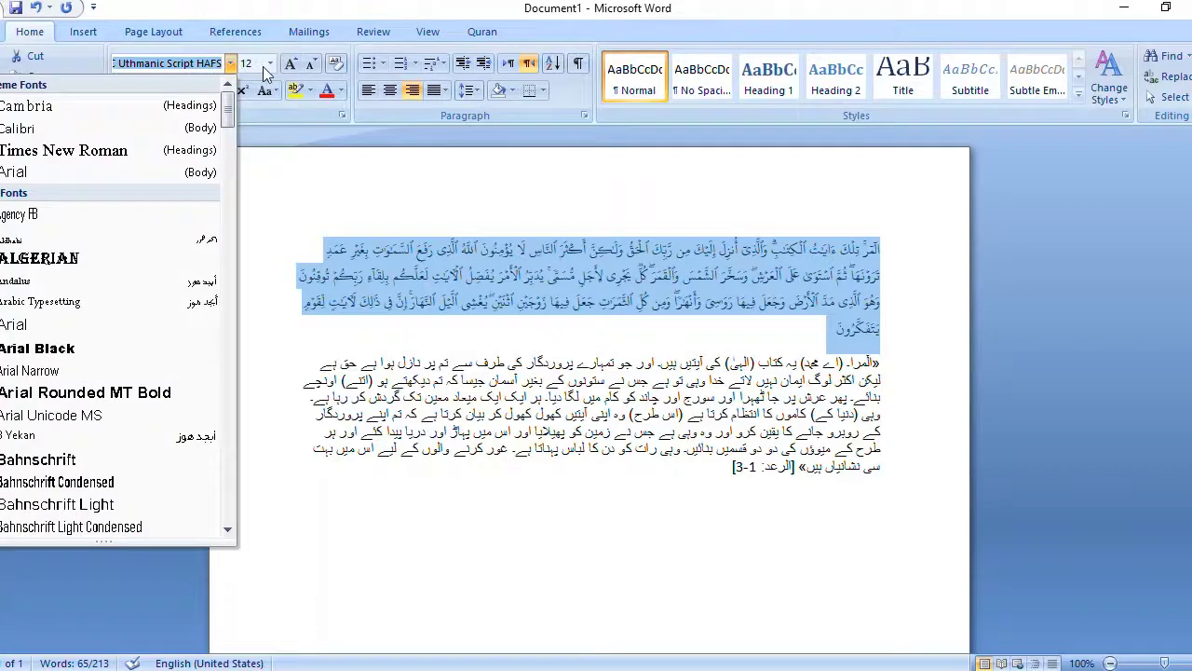
{"action": "left_click", "coordinate": [270, 64]}
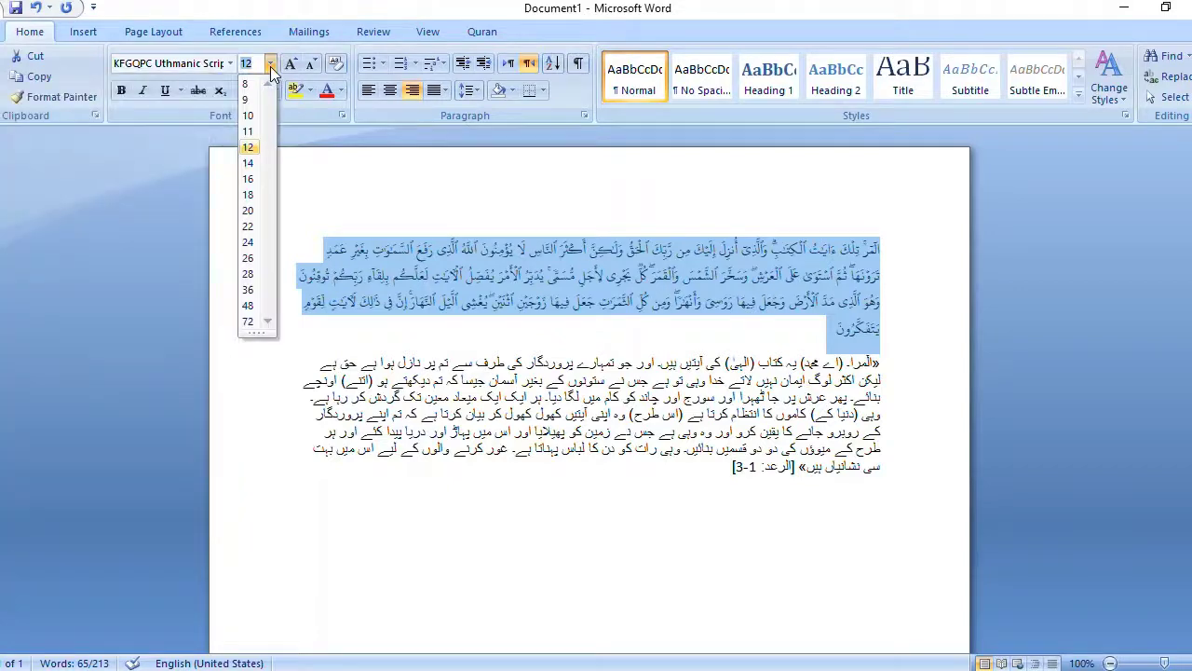
{"action": "left_click", "coordinate": [249, 195]}
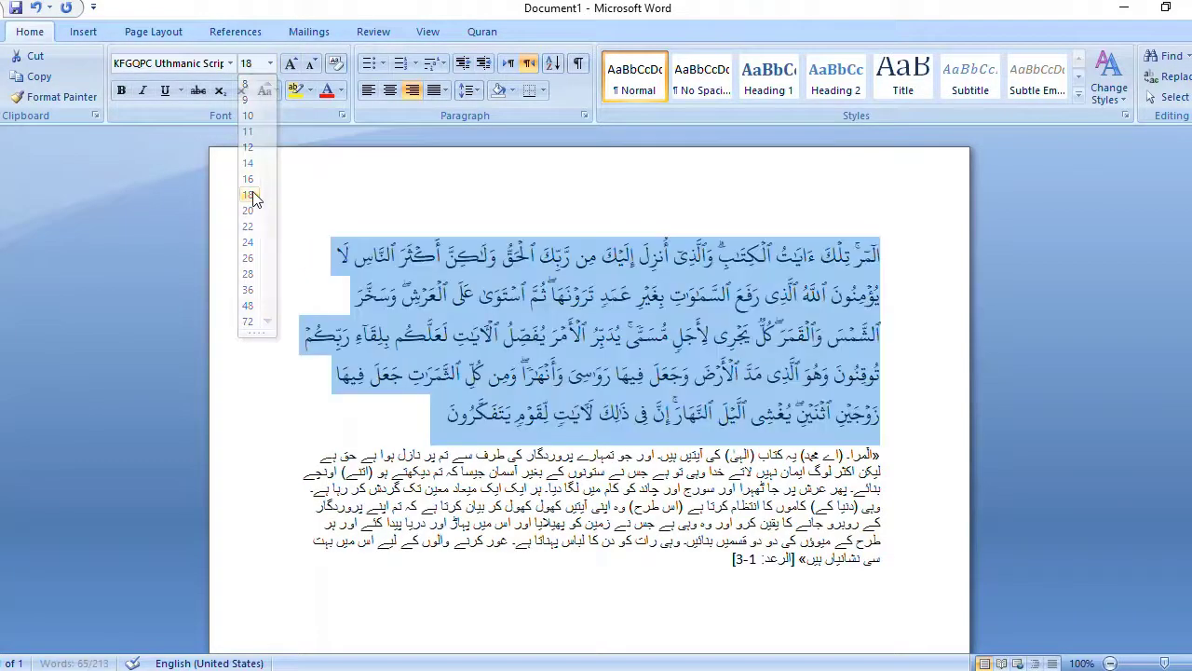
{"action": "left_click", "coordinate": [343, 90]}
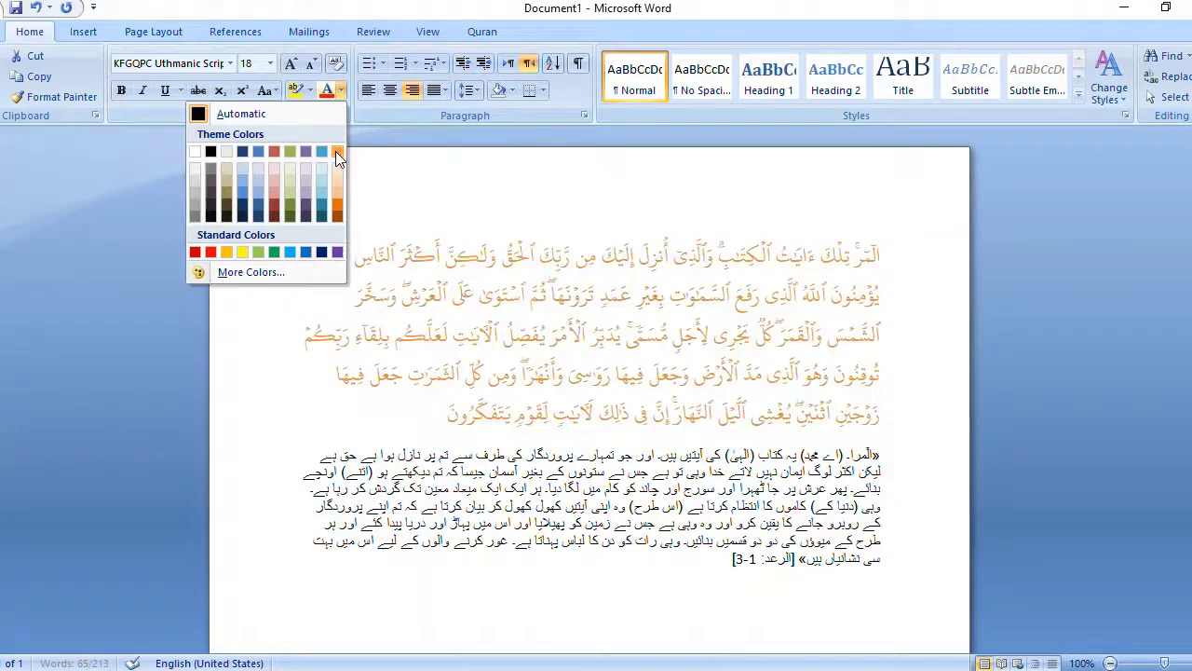
{"action": "left_click", "coordinate": [322, 151]}
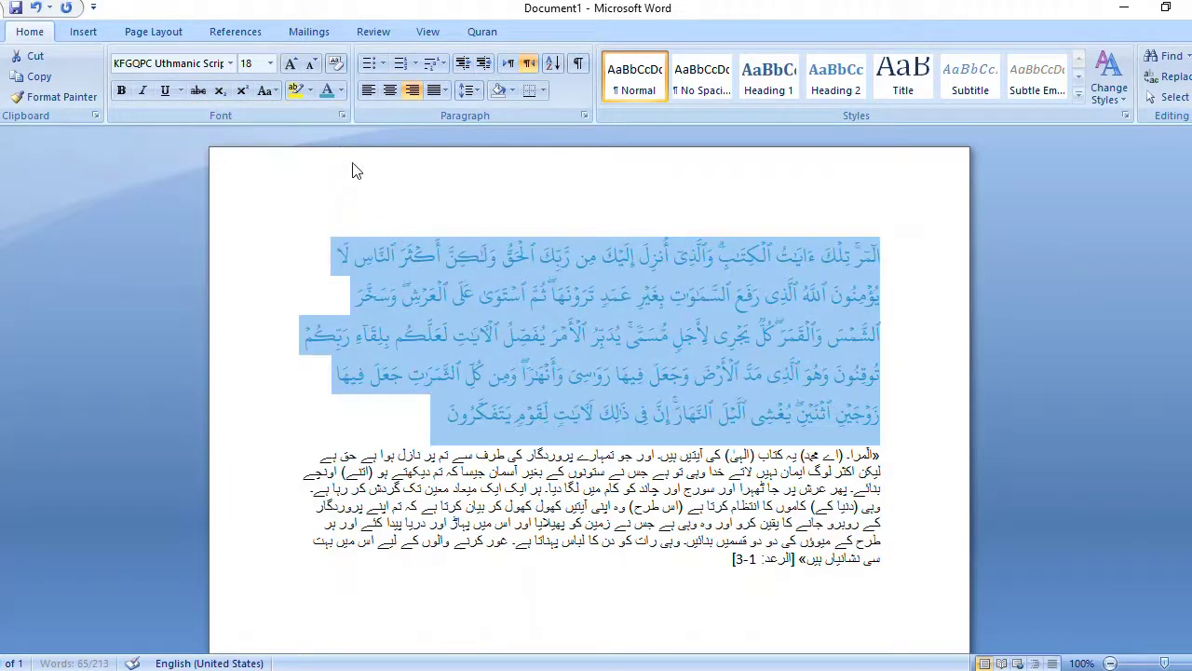
{"action": "left_click", "coordinate": [518, 403]}
{"action": "mouse_move", "coordinate": [734, 564]}
{"action": "left_mouse_down"}
{"action": "mouse_move", "coordinate": [873, 473]}
{"action": "mouse_move", "coordinate": [881, 454]}
{"action": "left_mouse_up"}
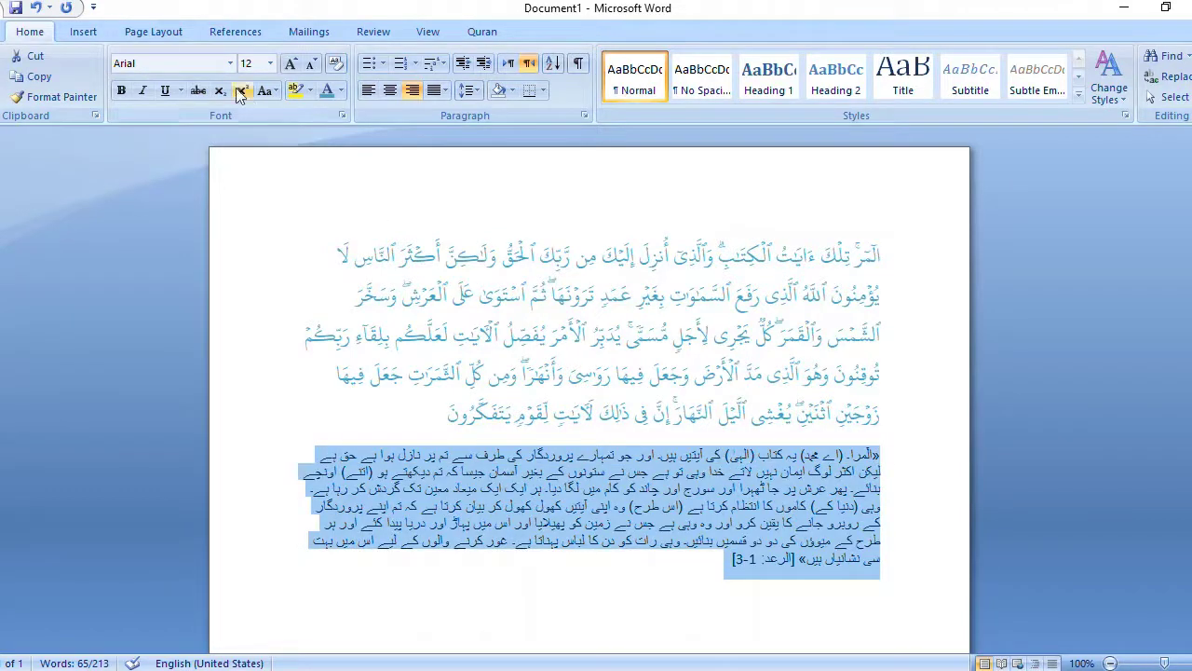
{"action": "left_click", "coordinate": [178, 62]}
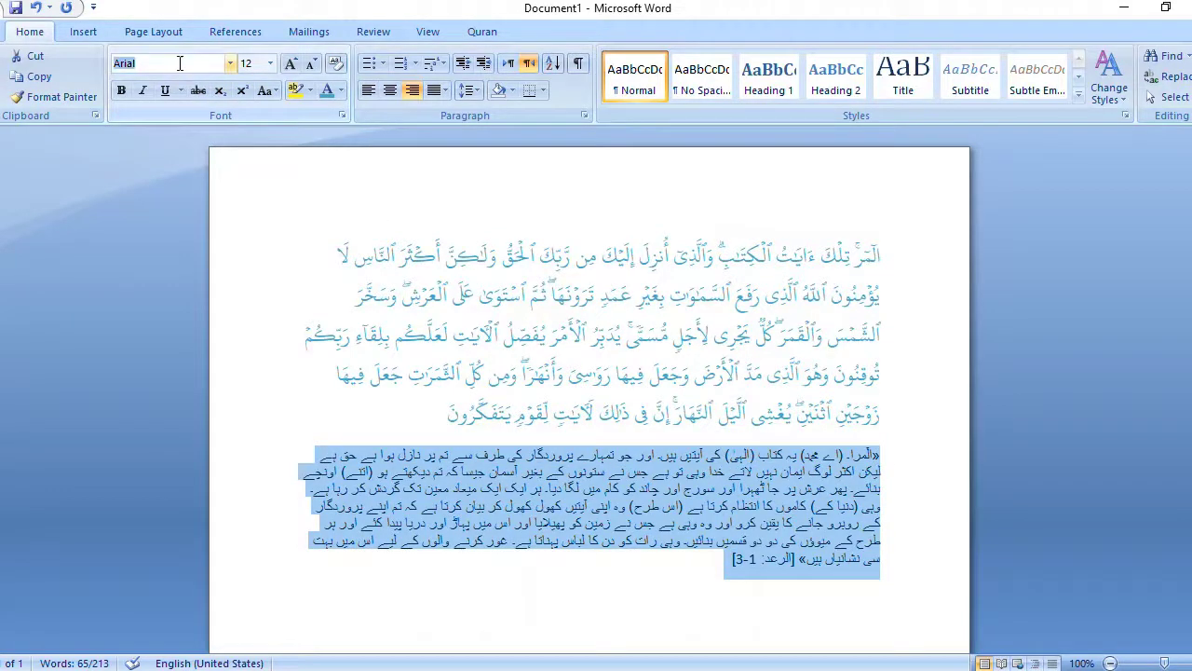
{"action": "type", "text": "j"}
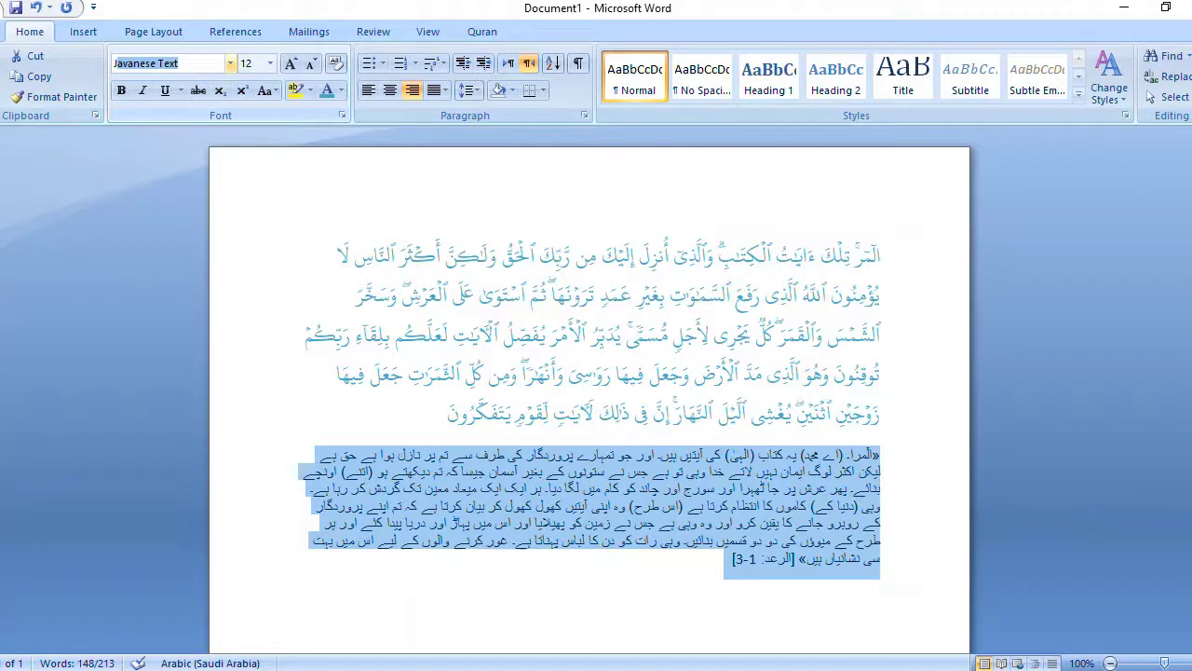
{"action": "key", "text": "Return"}
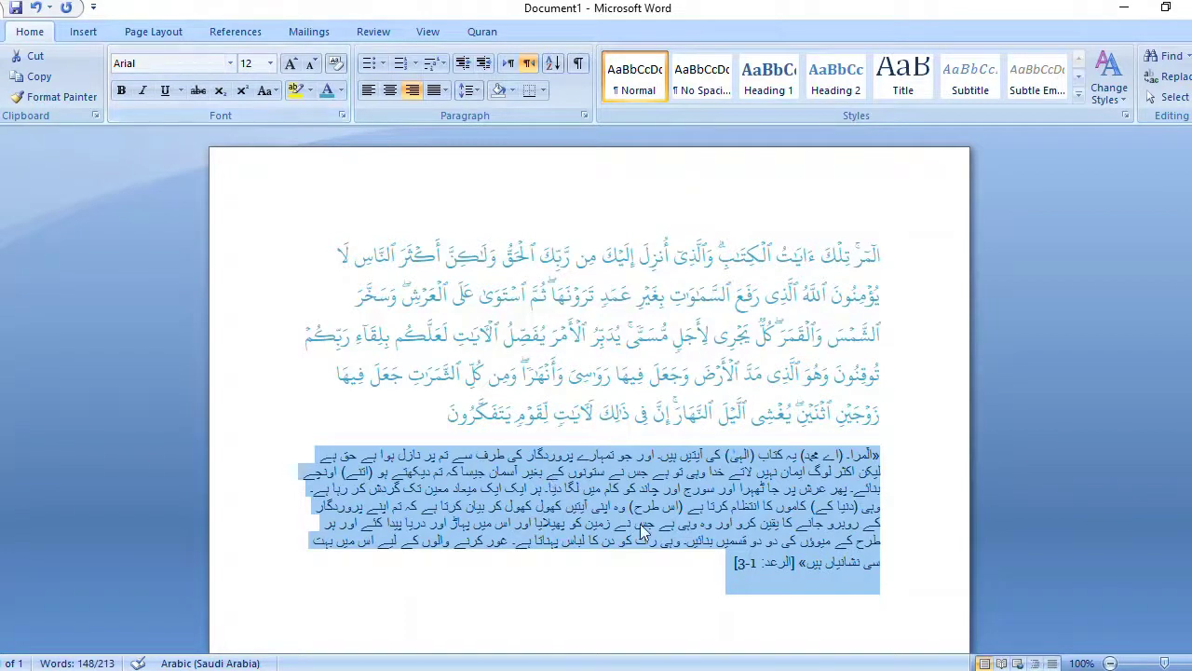
{"action": "left_click", "coordinate": [643, 524]}
{"action": "left_click_drag", "start_coordinate": [714, 573], "coordinate": [875, 455]}
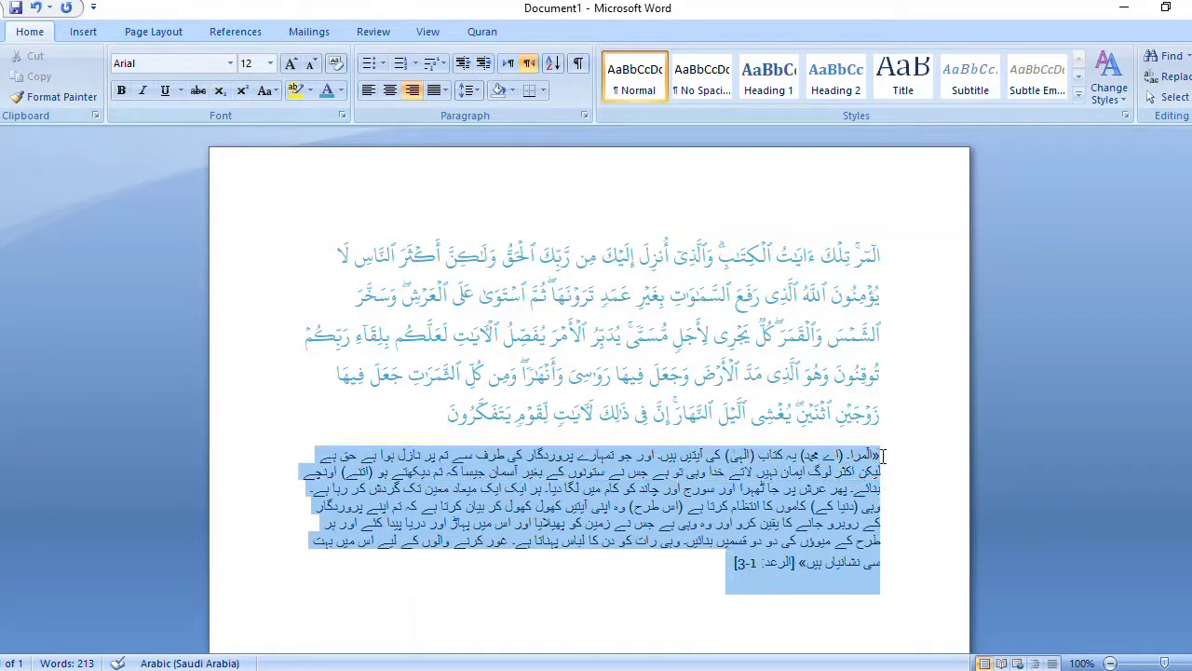
{"action": "left_click", "coordinate": [786, 514]}
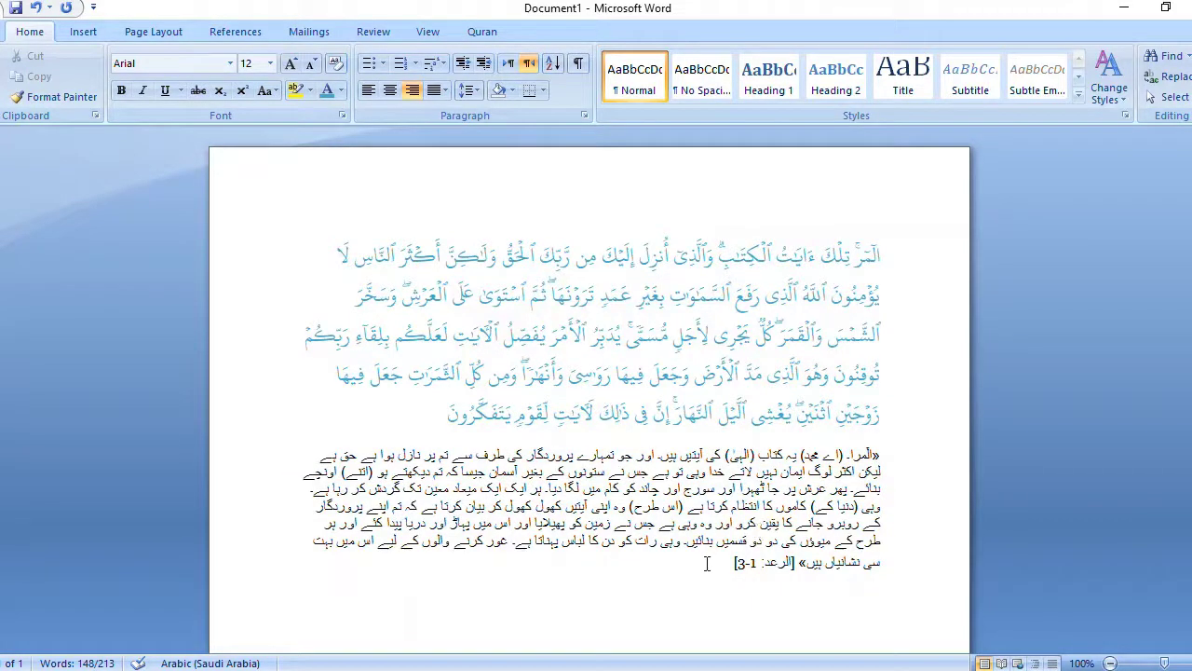
{"action": "left_click", "coordinate": [147, 62]}
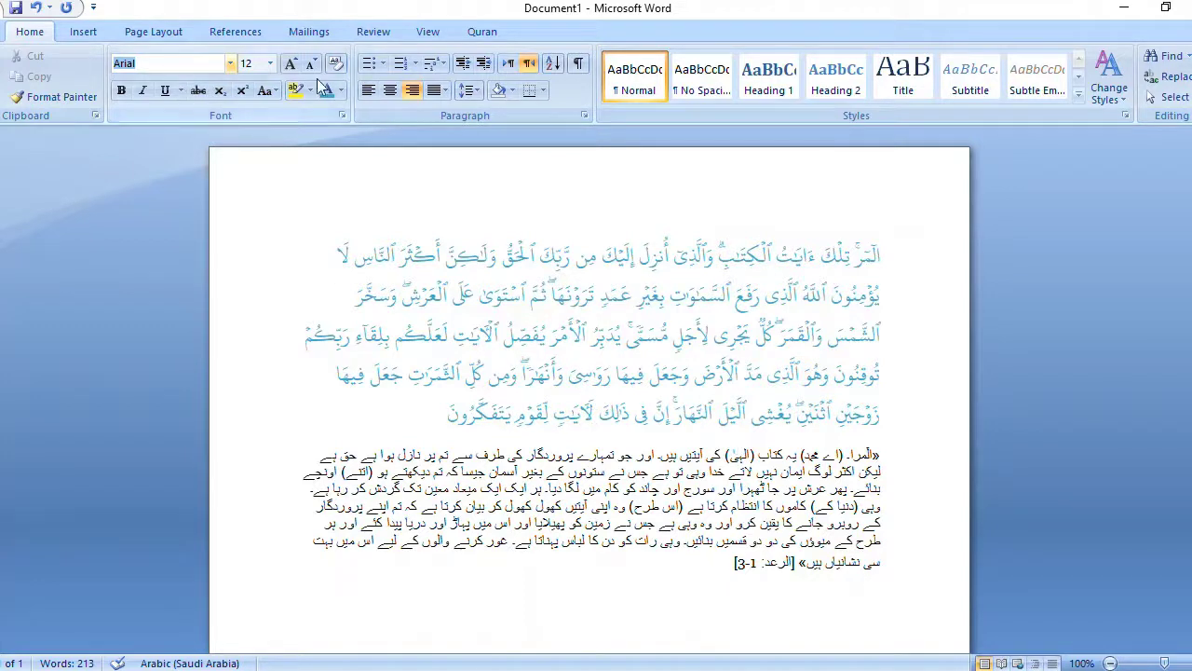
Enable Ayah Number and insert a second Ar-Ra'd 1–3 copy at the document's end
{"action": "left_click", "coordinate": [482, 35]}
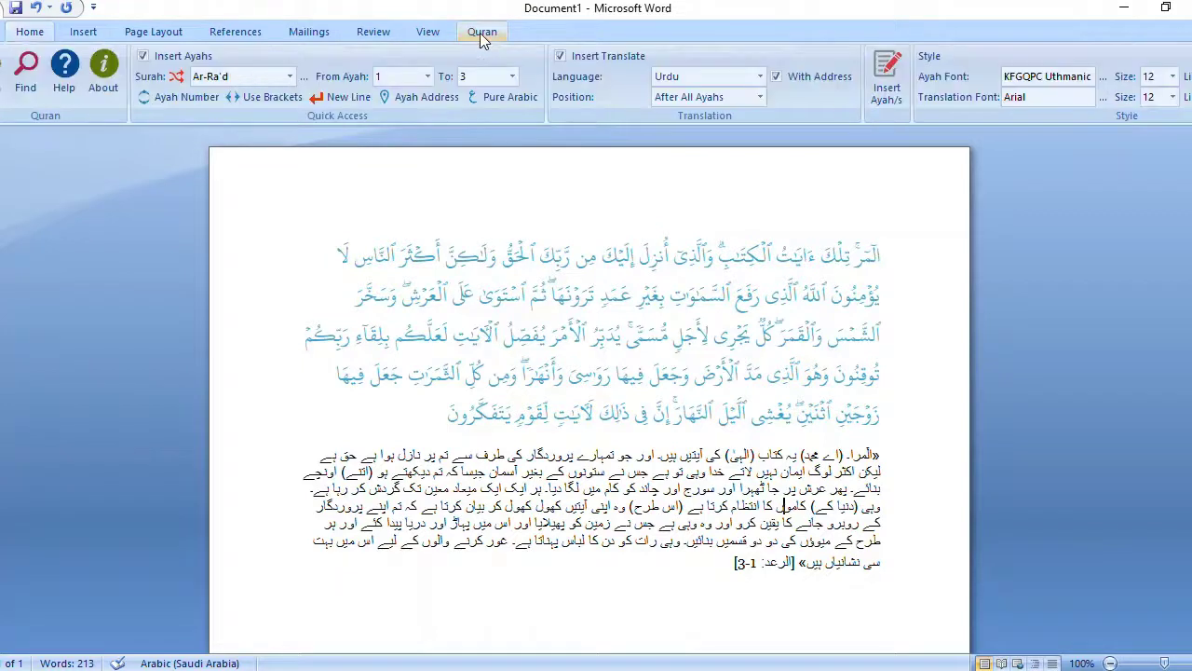
{"action": "left_click", "coordinate": [159, 103]}
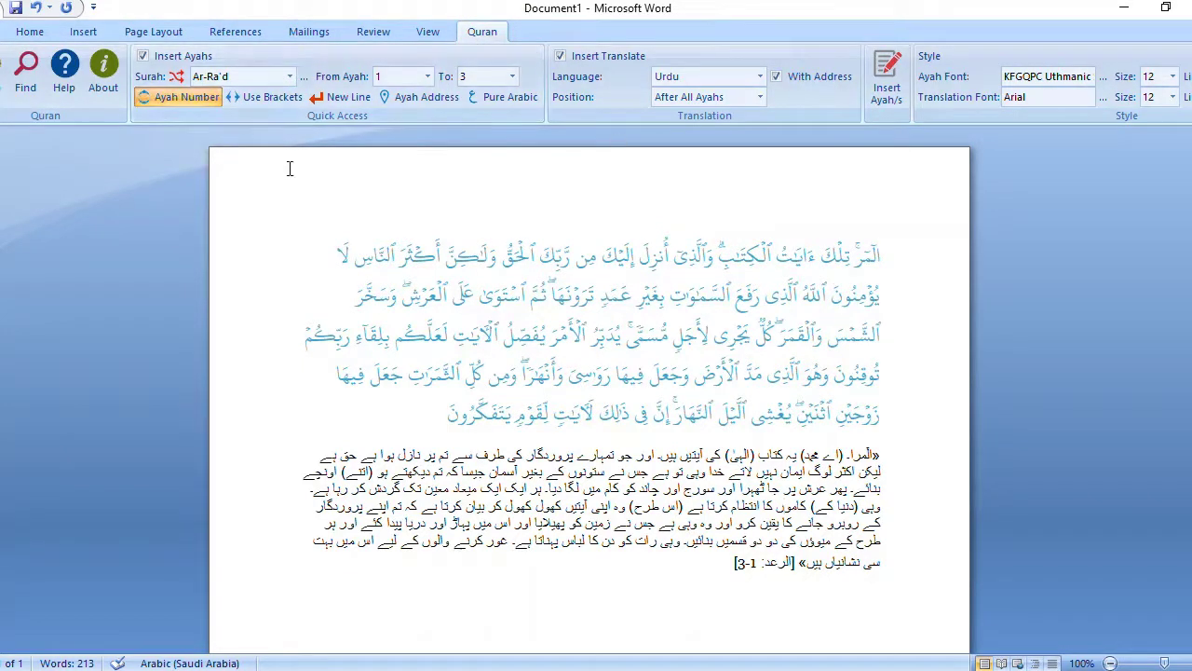
{"action": "left_click", "coordinate": [680, 563]}
{"action": "scroll", "coordinate": [664, 397], "scroll_direction": "down", "scroll_amount": 4}
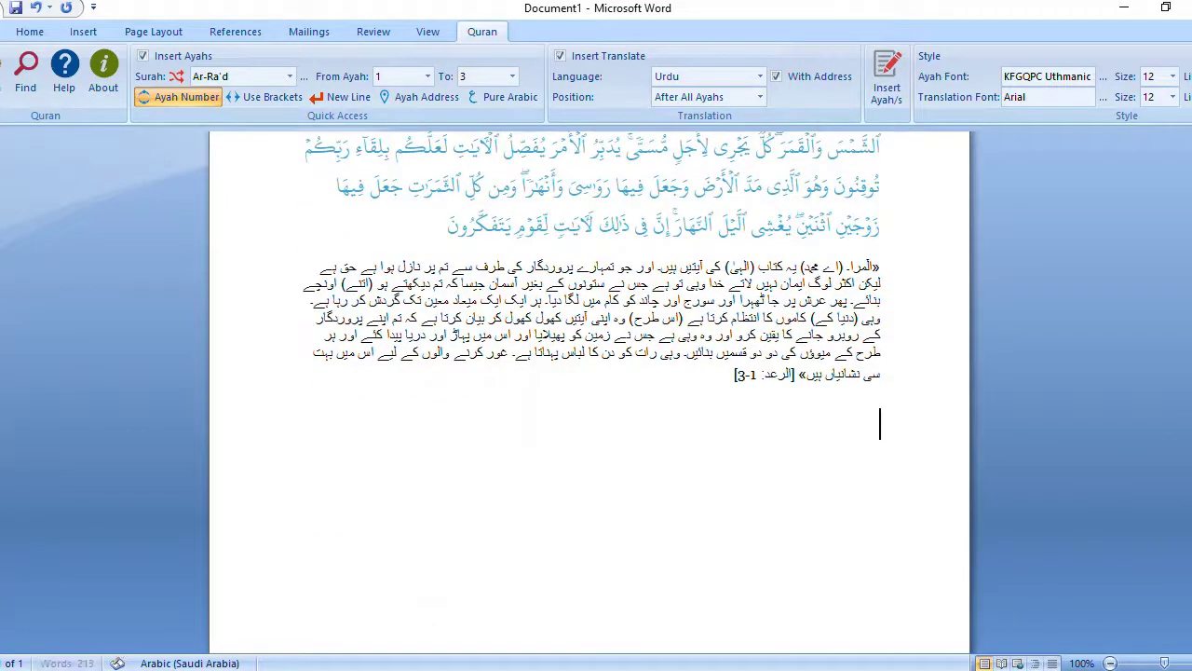
{"action": "left_click", "coordinate": [888, 82]}
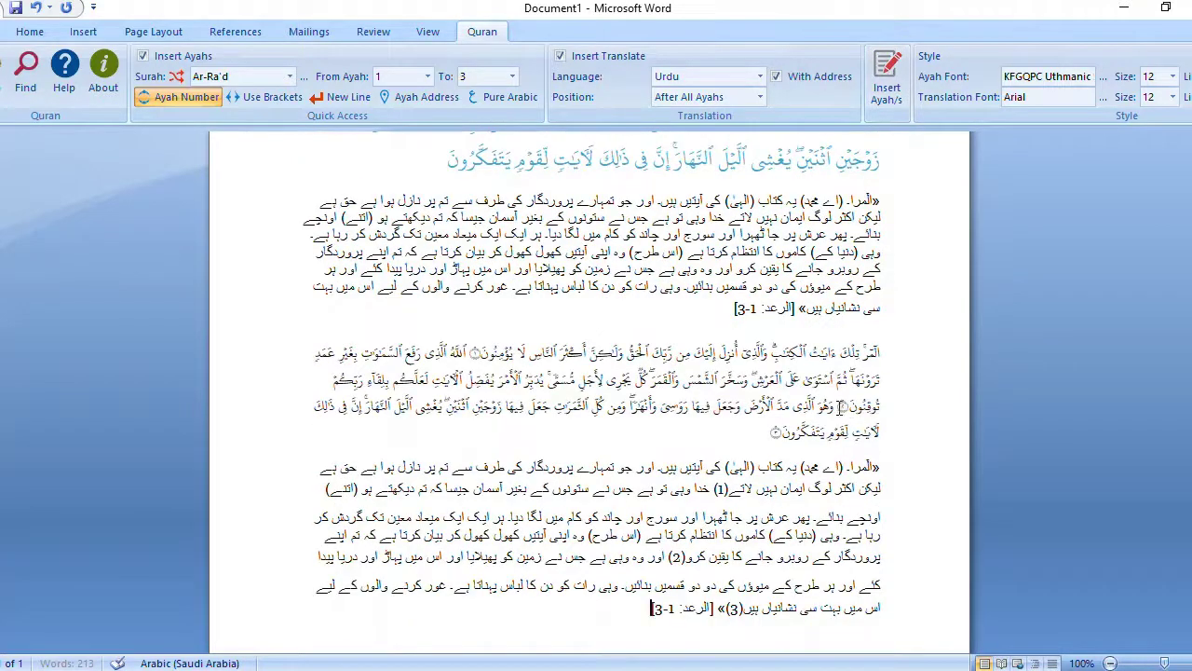
Format Painter the size-18 aqua styling from the first verses onto the new Arabic paragraph
{"action": "double_click", "coordinate": [843, 406]}
{"action": "left_click_drag", "start_coordinate": [739, 424], "coordinate": [880, 359]}
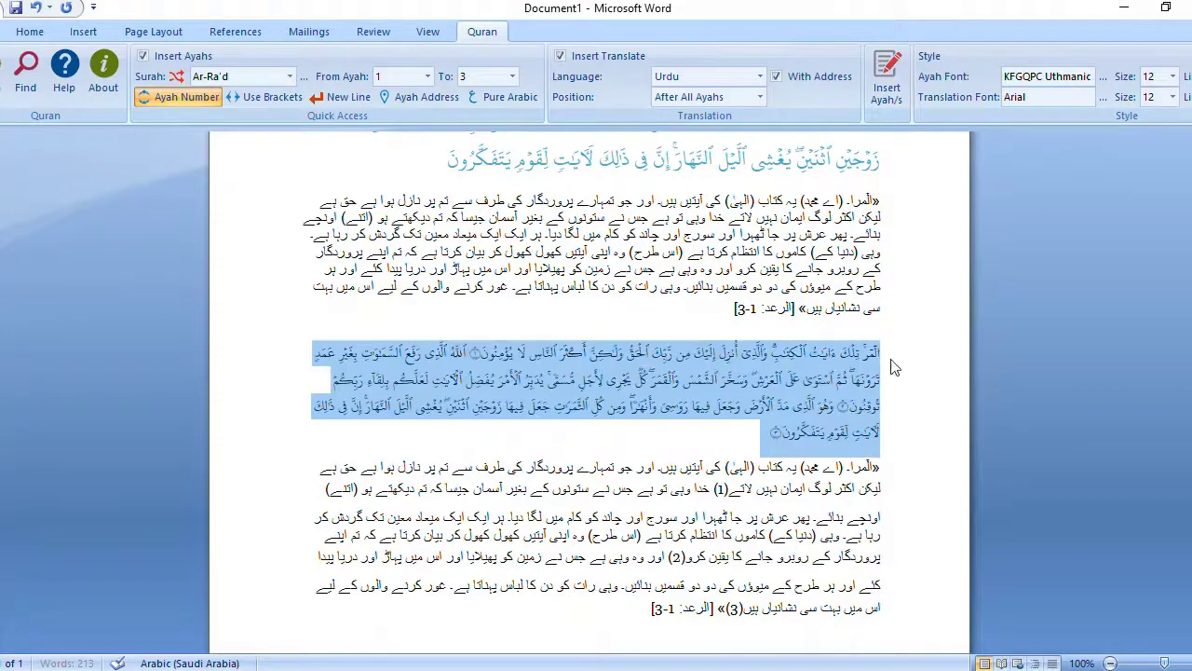
{"action": "left_click_drag", "start_coordinate": [545, 168], "coordinate": [617, 168]}
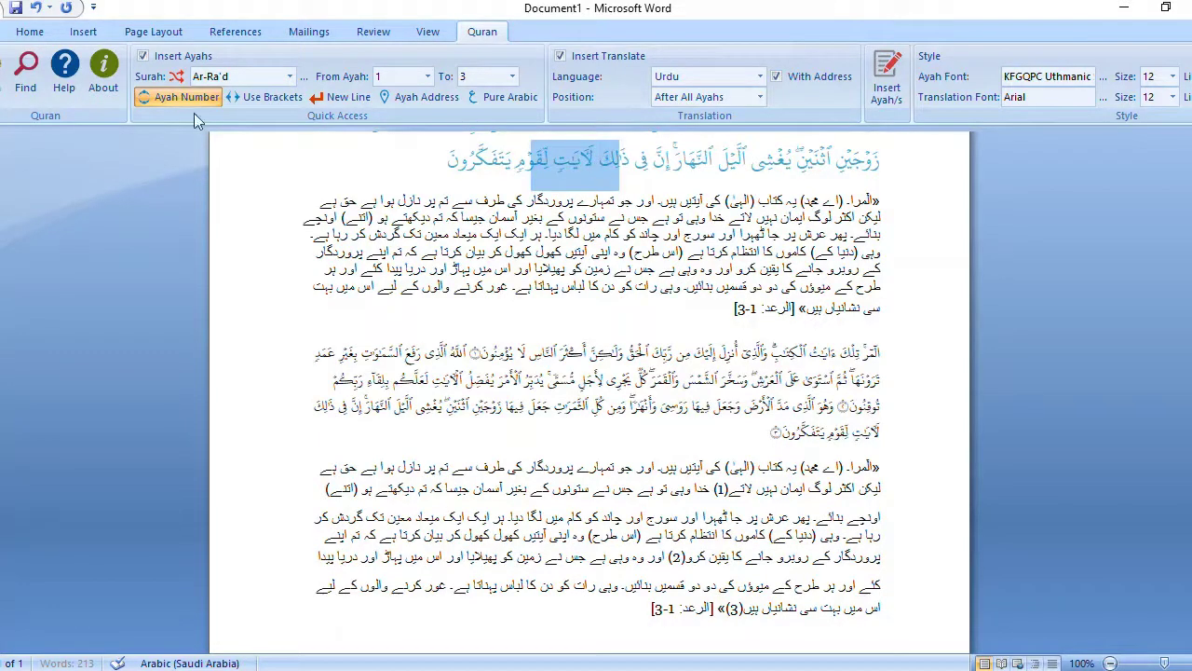
{"action": "left_click", "coordinate": [26, 34]}
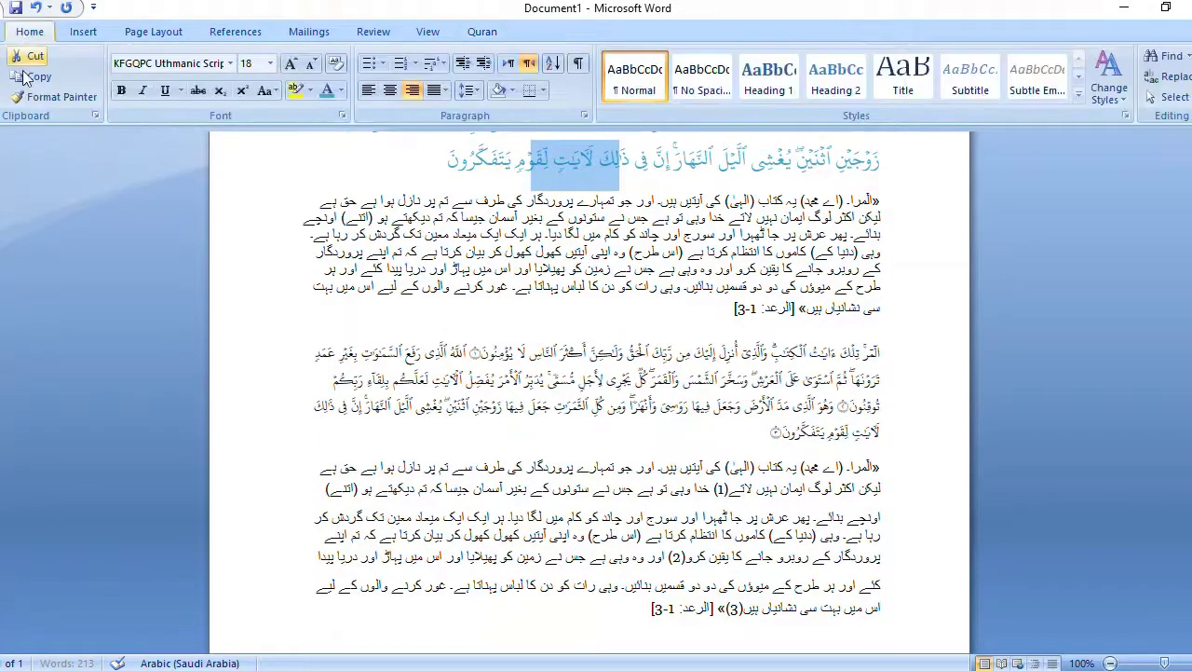
{"action": "left_click", "coordinate": [30, 98]}
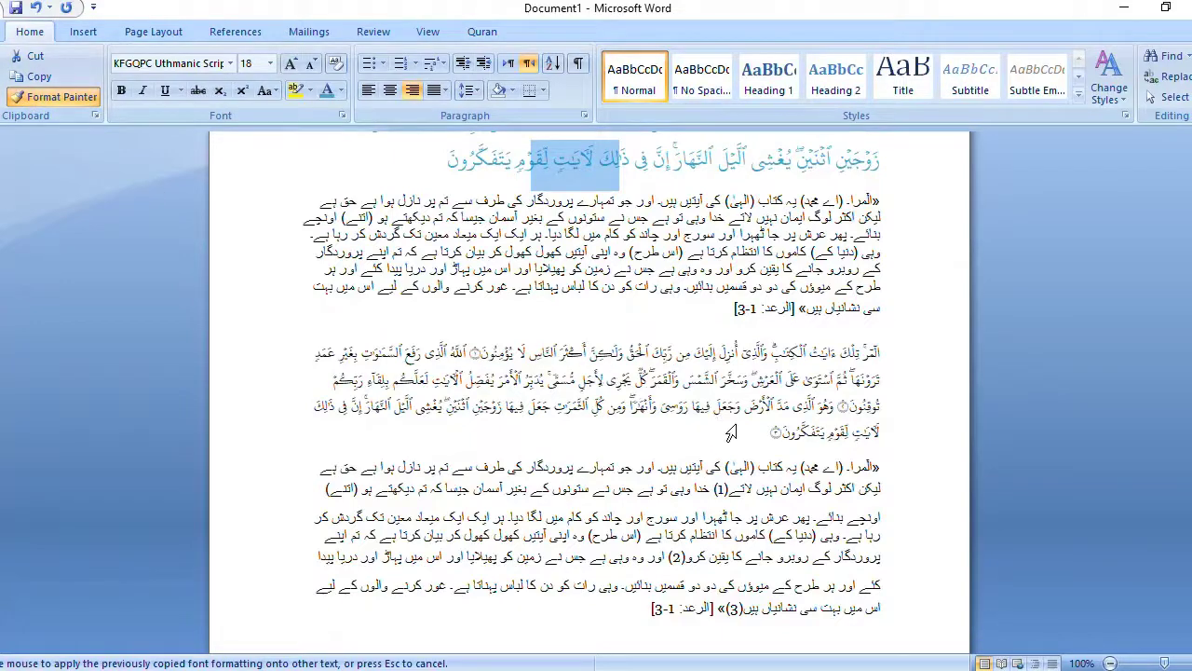
{"action": "left_click_drag", "start_coordinate": [770, 433], "coordinate": [880, 350]}
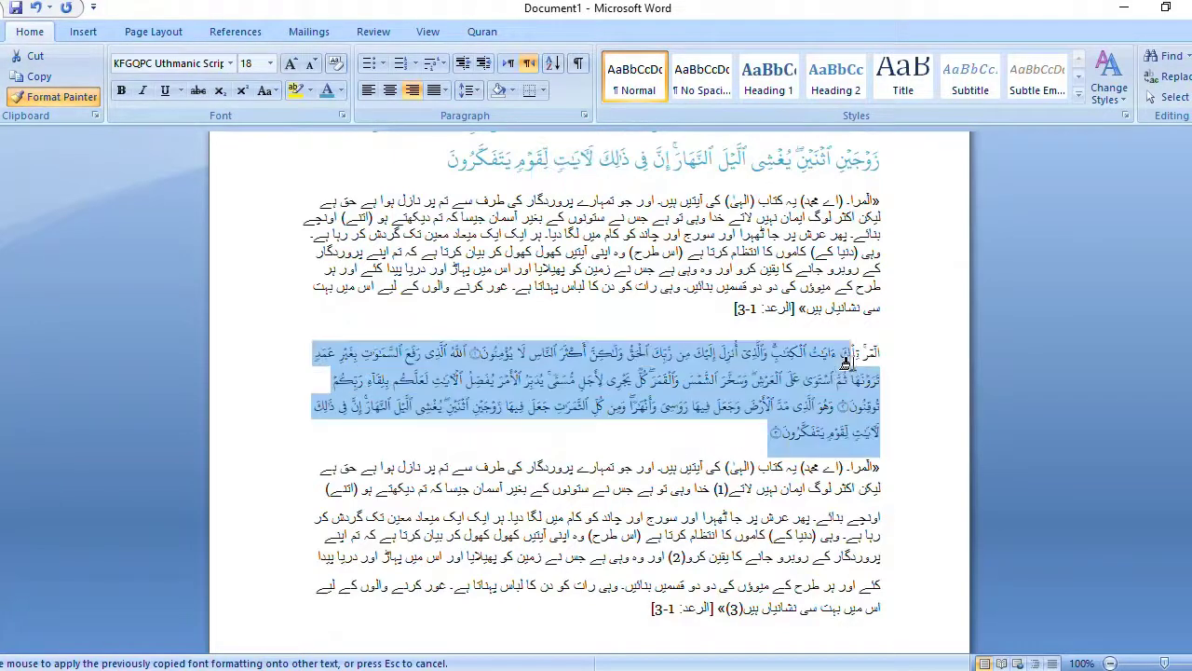
{"action": "left_click", "coordinate": [683, 443]}
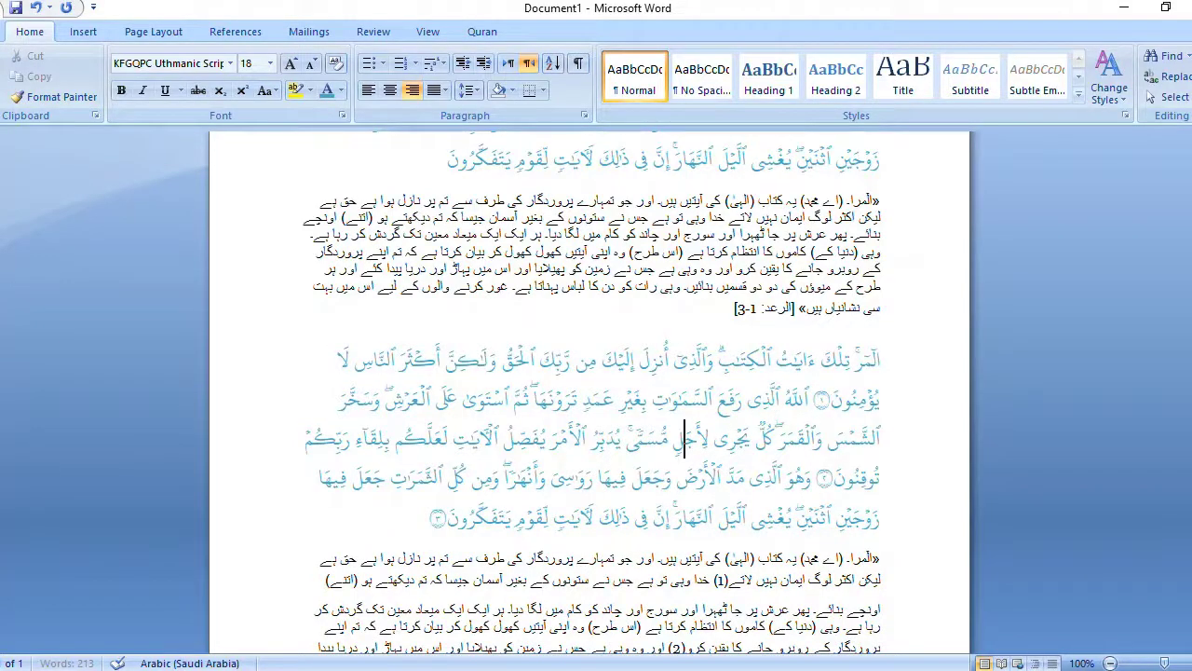
Turn on Use Brackets and Ayah Address, then insert Ar-Ra'd verses 1–3 a third time
{"action": "scroll", "coordinate": [591, 391], "scroll_direction": "up", "scroll_amount": 4}
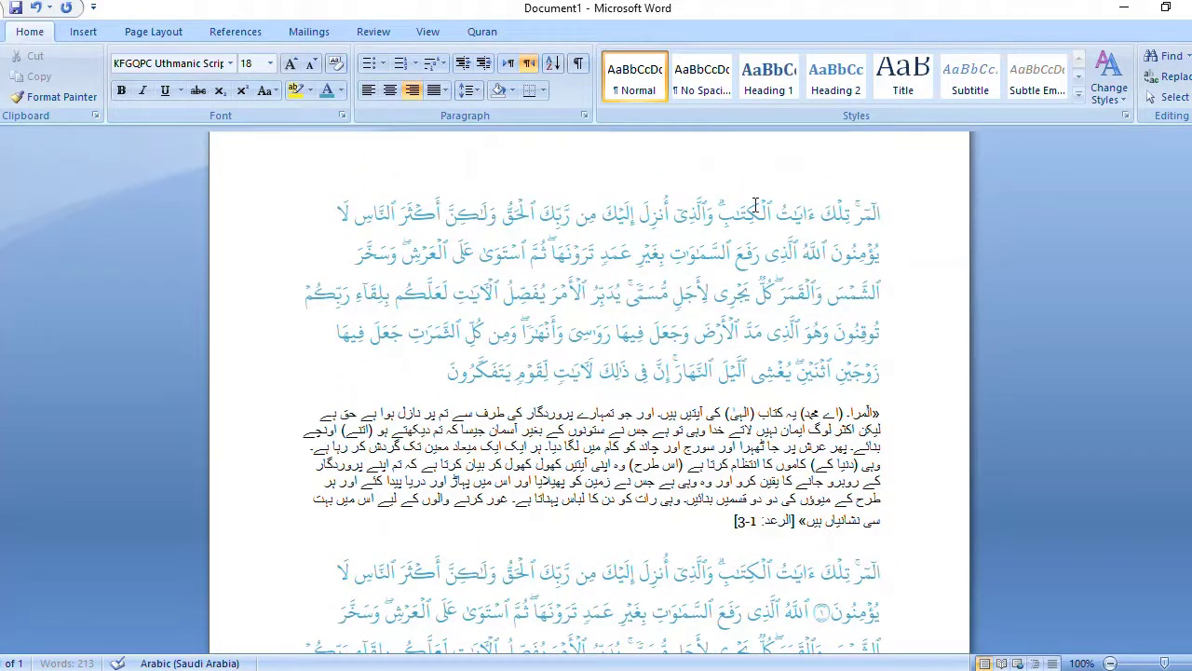
{"action": "left_click", "coordinate": [482, 31]}
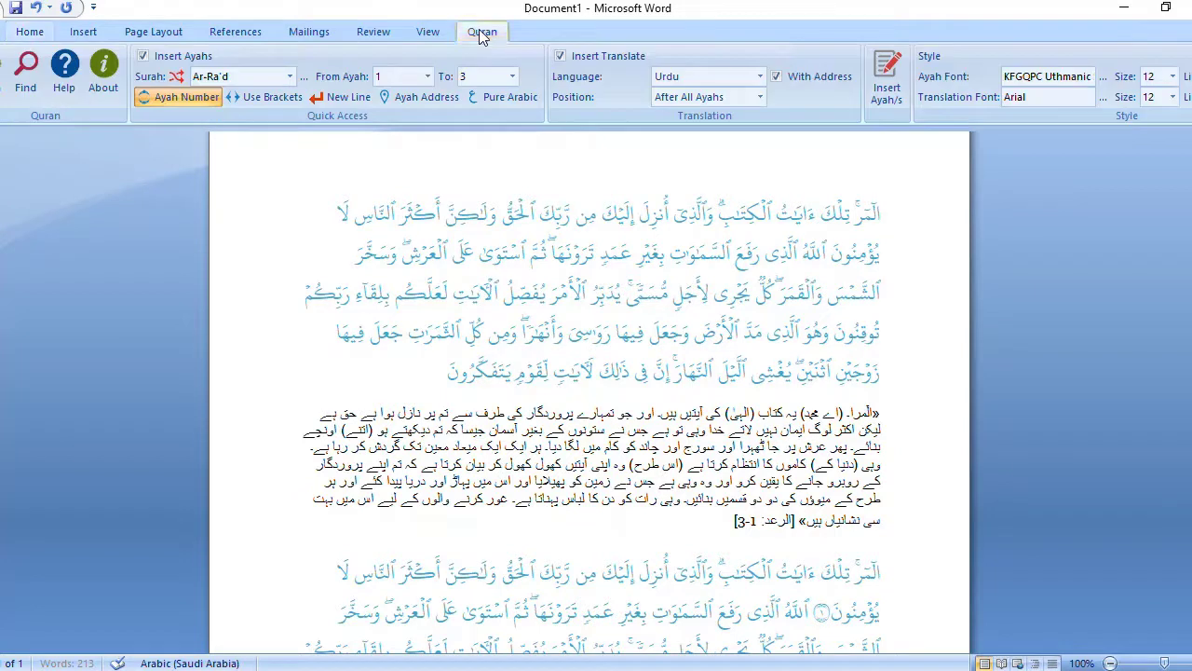
{"action": "left_click", "coordinate": [271, 97]}
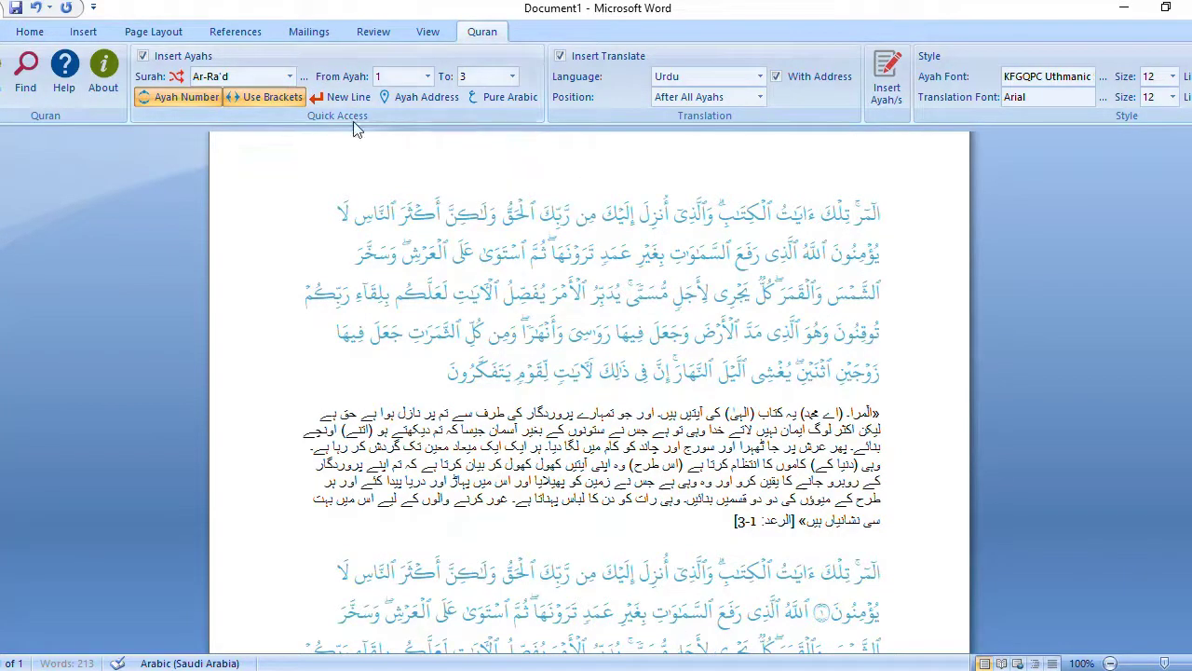
{"action": "left_click", "coordinate": [421, 95]}
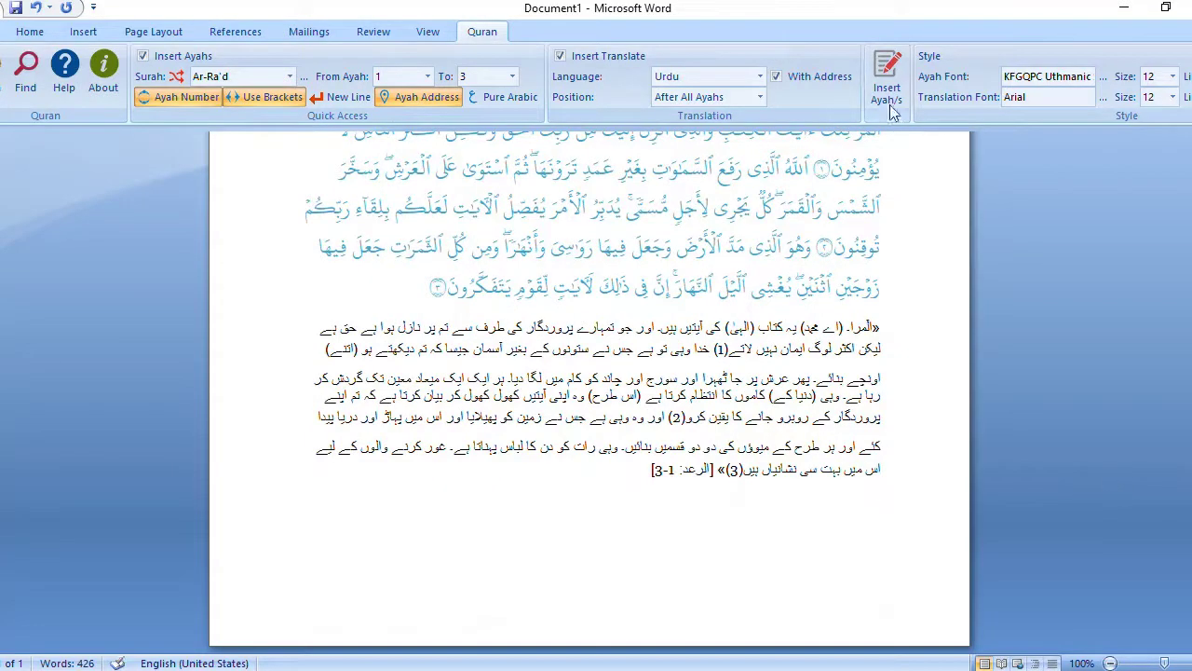
{"action": "left_click", "coordinate": [887, 75]}
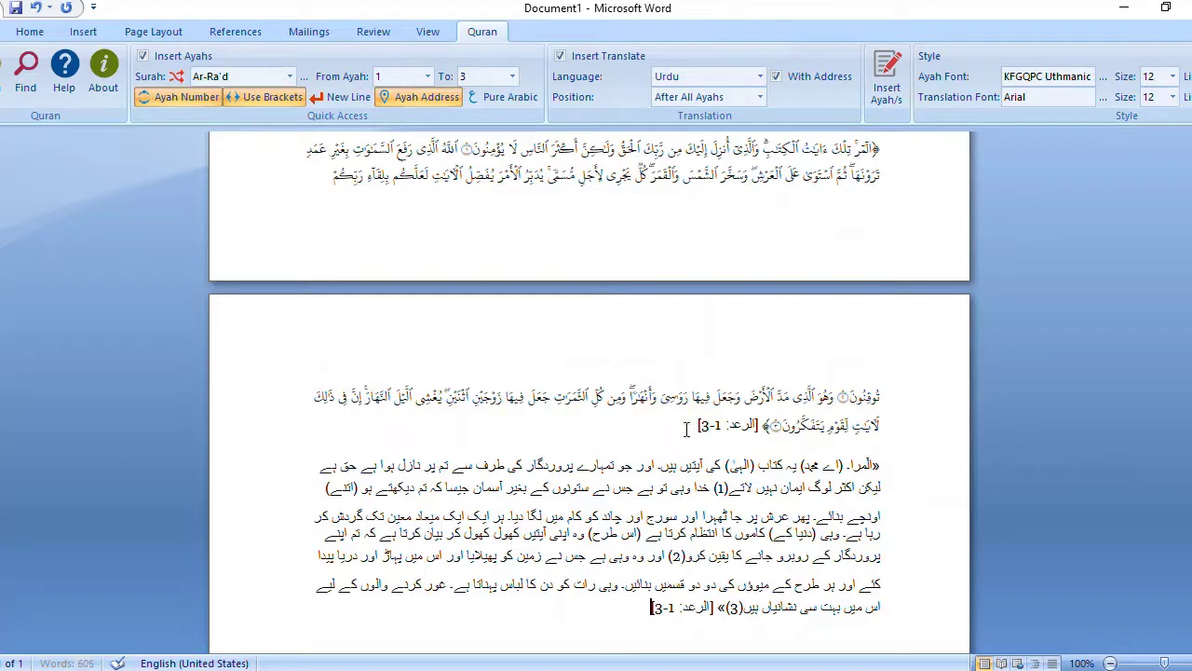
{"action": "left_click_drag", "start_coordinate": [679, 429], "coordinate": [765, 427]}
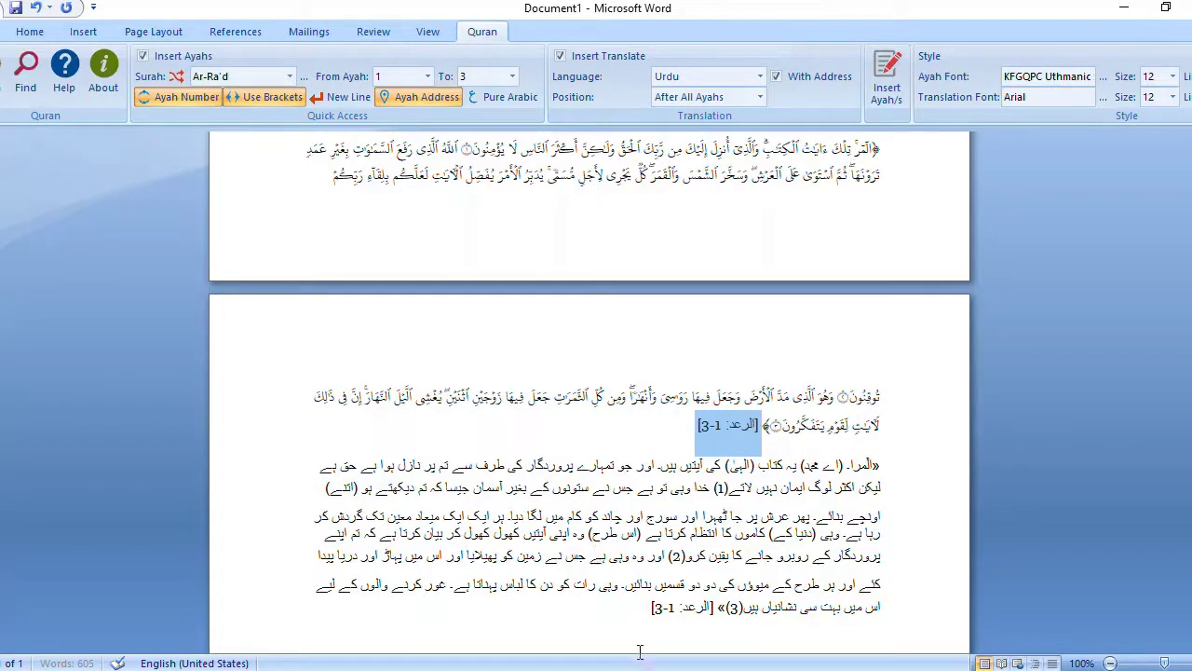
{"action": "left_click_drag", "start_coordinate": [651, 610], "coordinate": [714, 610]}
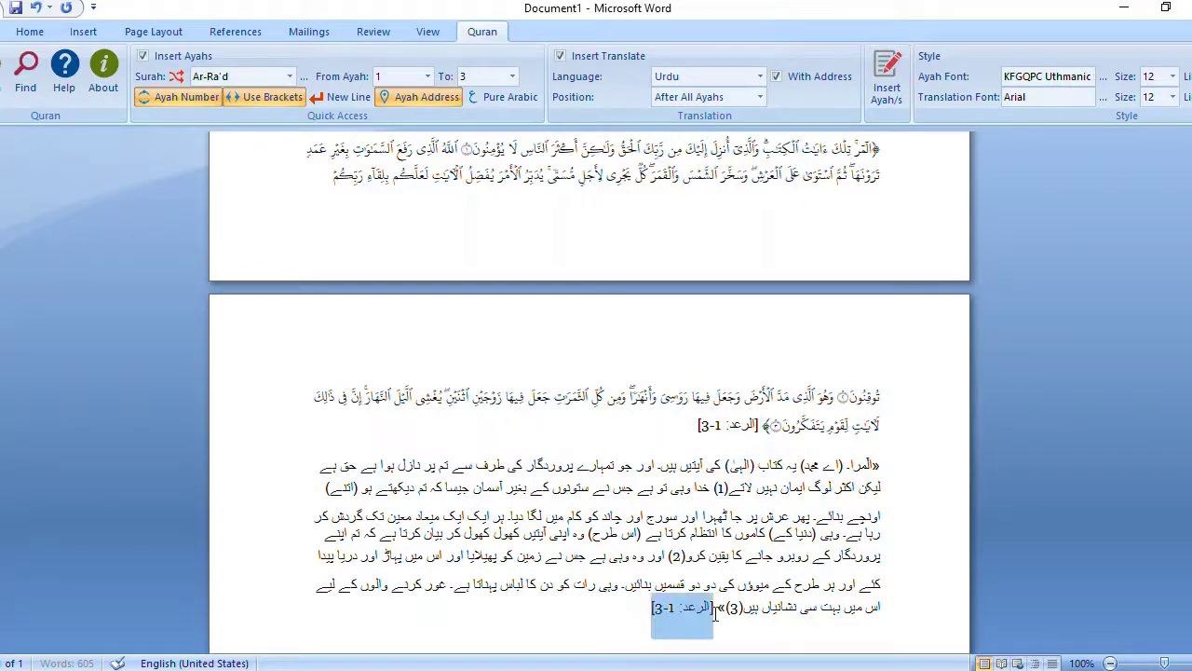
{"action": "left_click", "coordinate": [584, 633]}
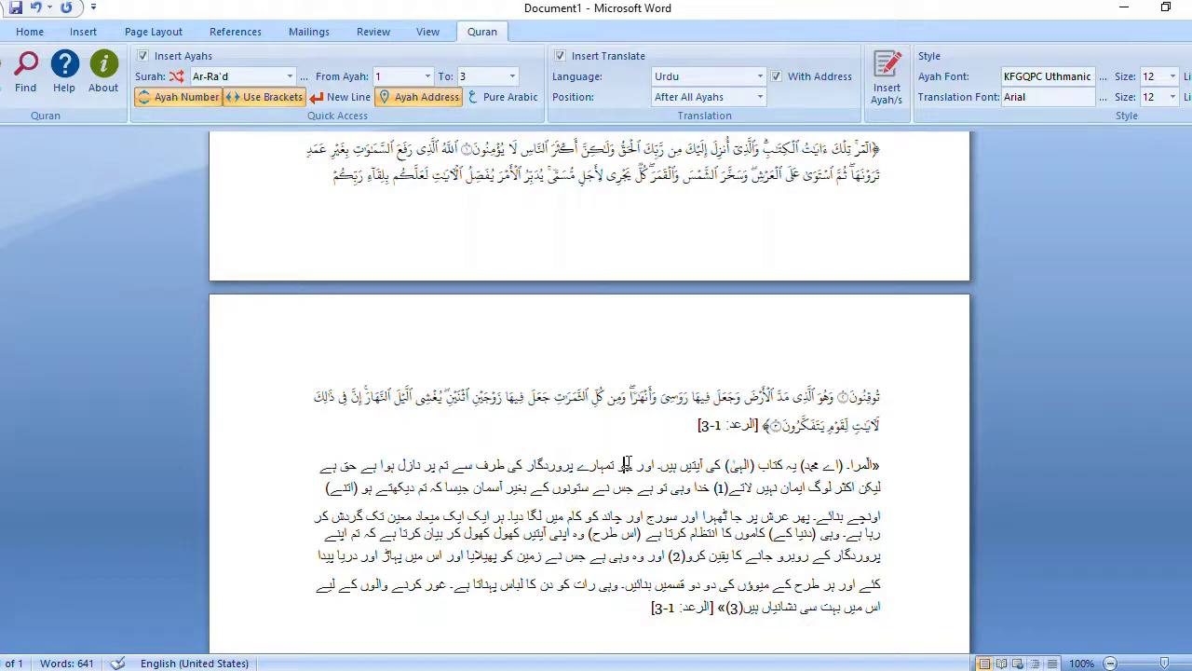
Minimize Word and open File Explorer at Quick access with Win+E
{"action": "left_click", "coordinate": [1125, 10]}
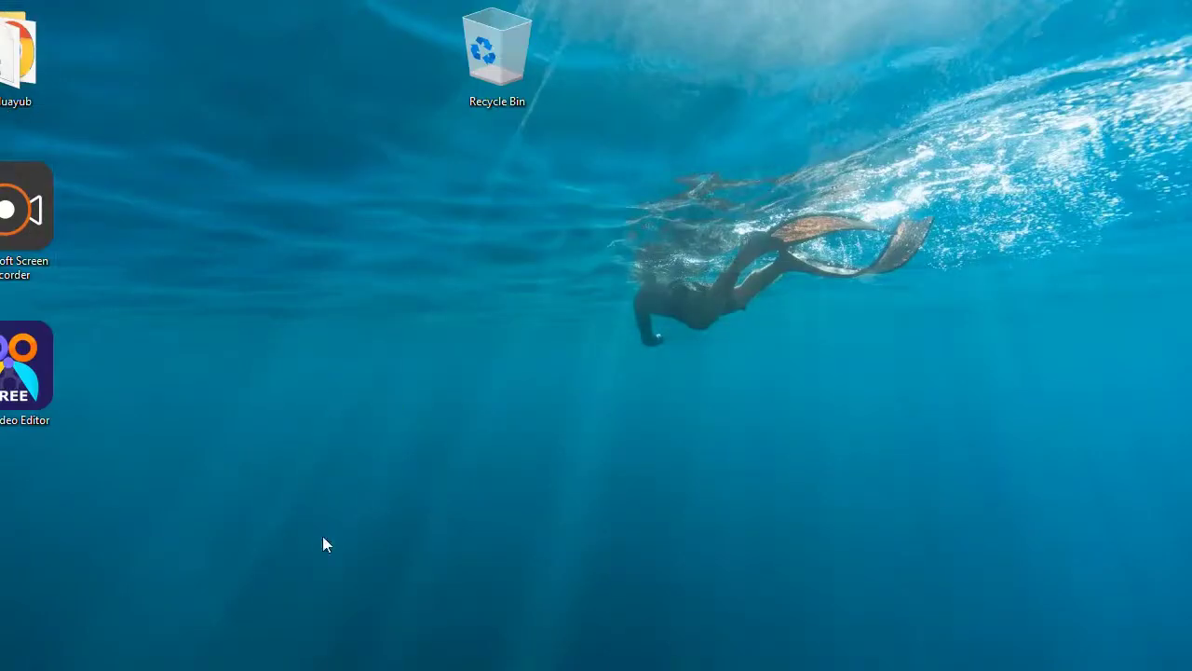
{"action": "key", "text": "super"}
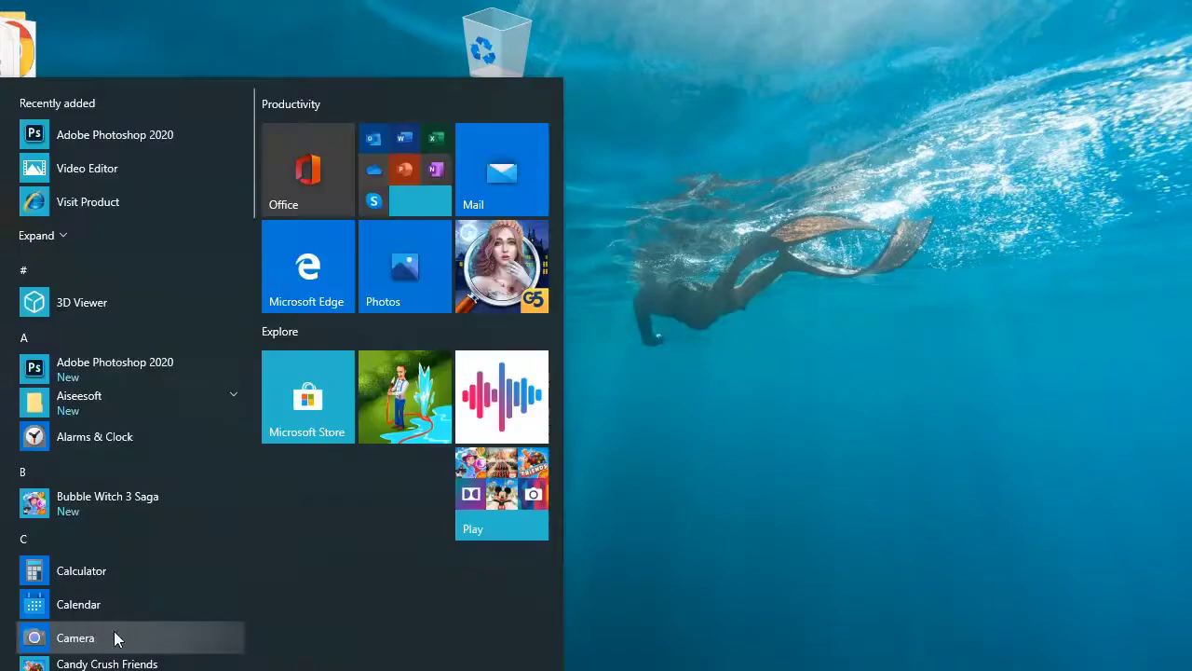
{"action": "left_click", "coordinate": [684, 629]}
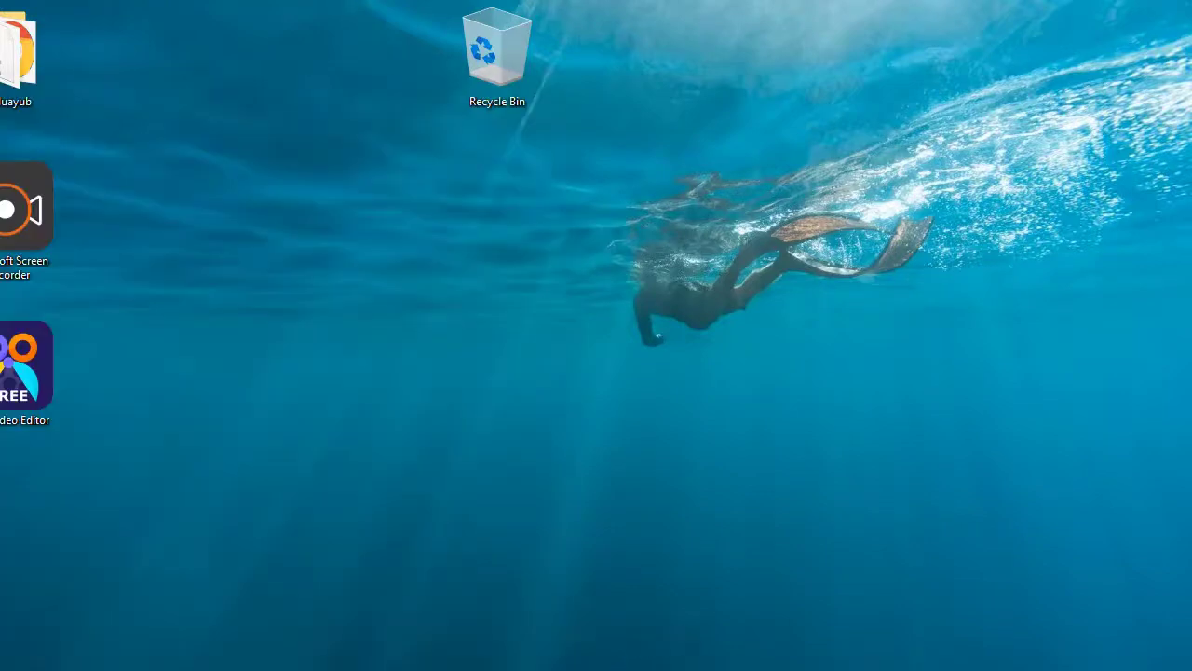
{"action": "key", "text": "super+e"}
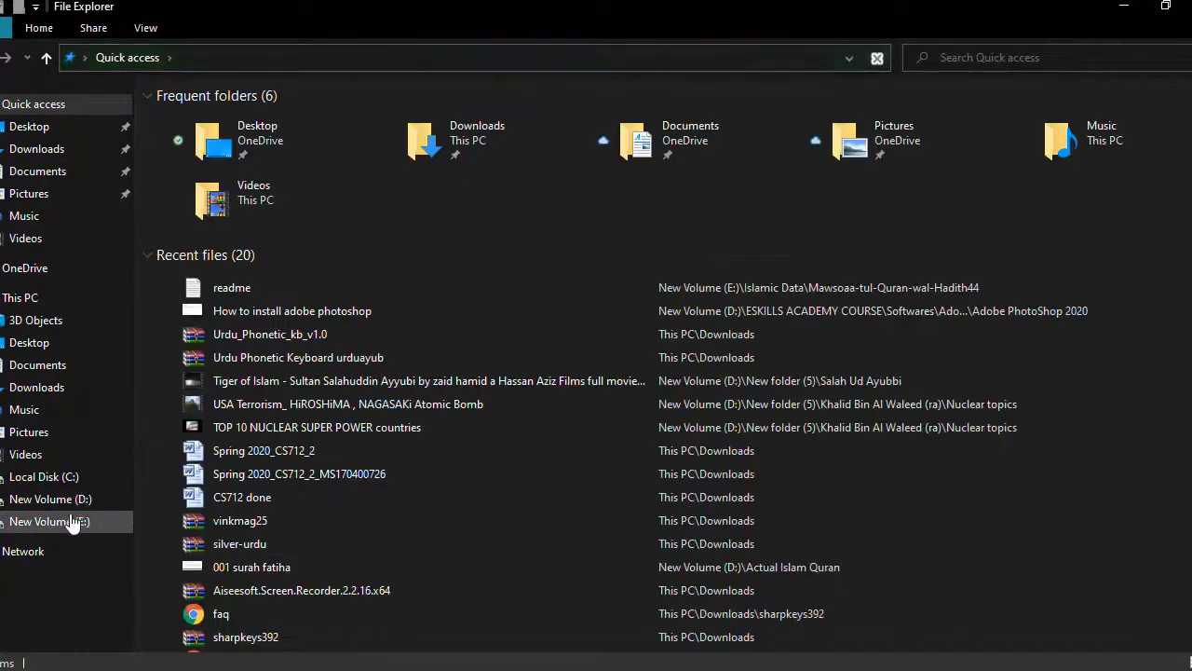
Browse to E:\Islamic Data\Quran and select the QuranWord-64bit application
{"action": "left_click", "coordinate": [76, 522]}
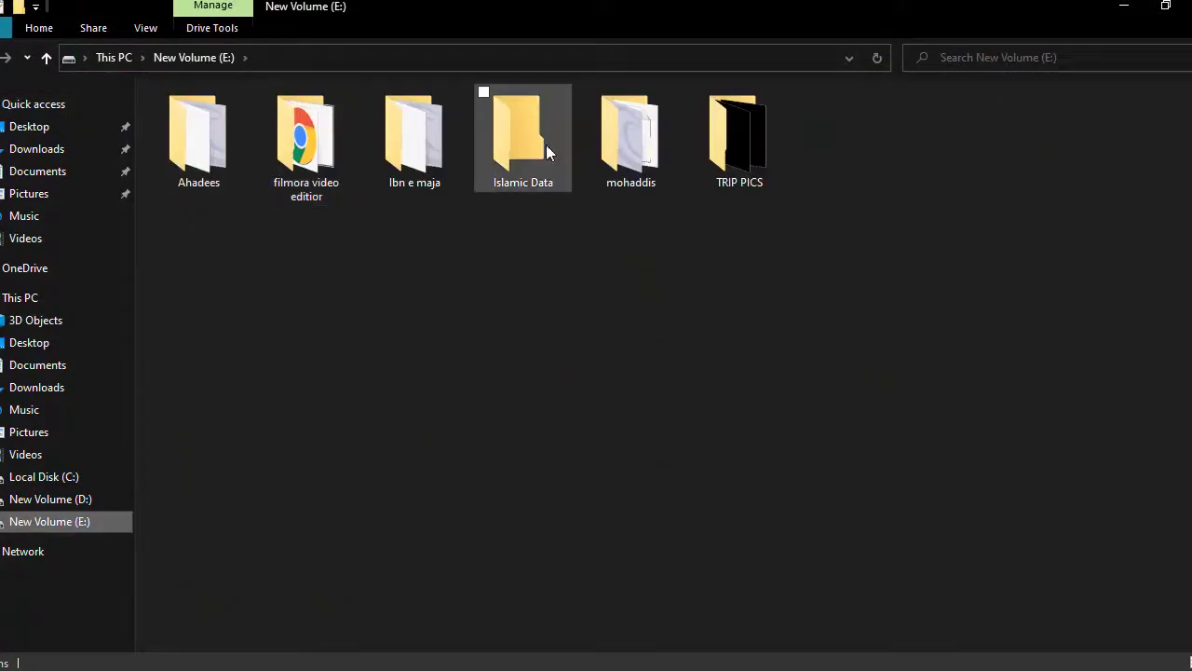
{"action": "double_click", "coordinate": [511, 177]}
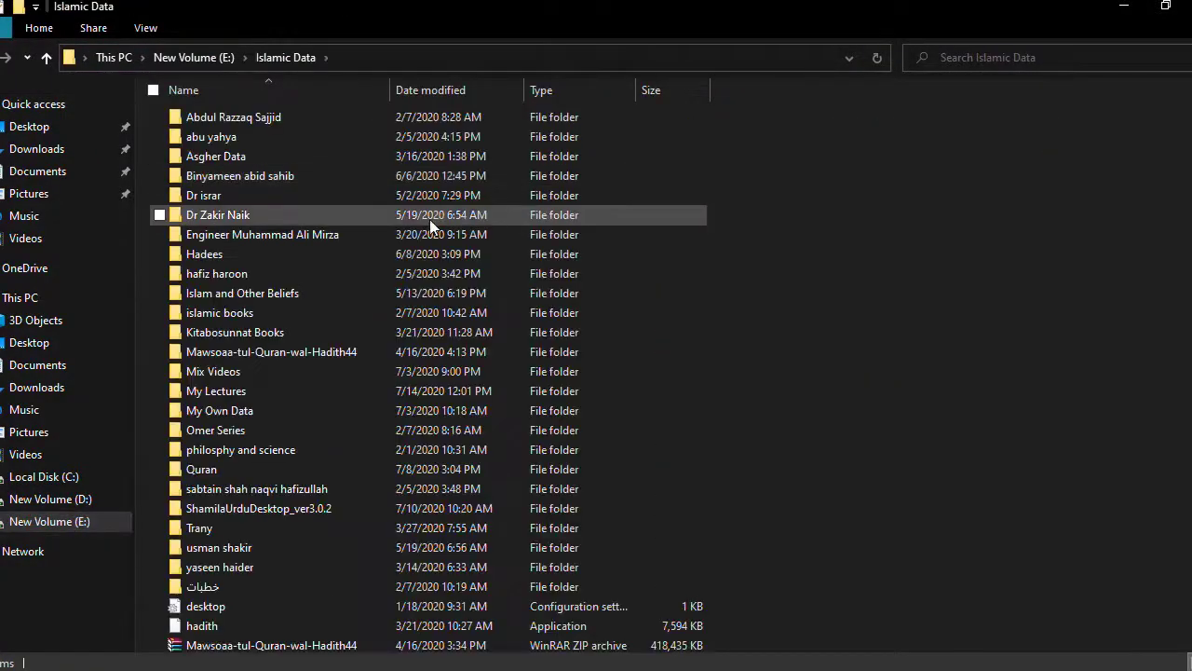
{"action": "scroll", "coordinate": [436, 378], "scroll_direction": "down", "scroll_amount": 1}
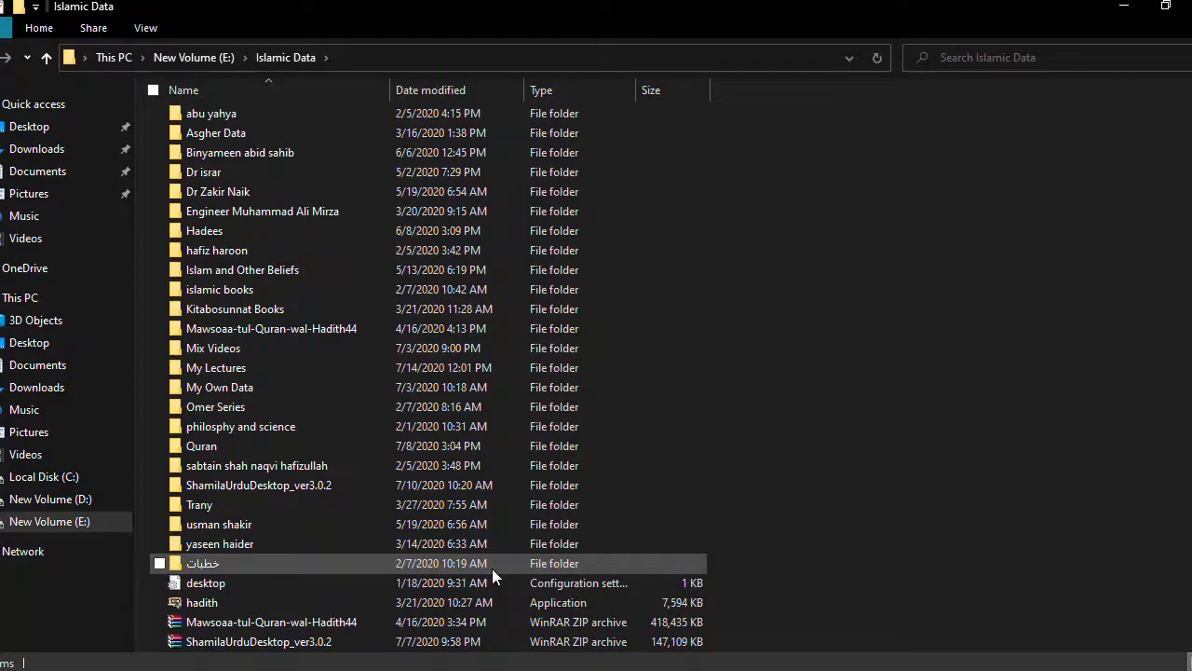
{"action": "left_click", "coordinate": [377, 386]}
{"action": "key", "text": "q"}
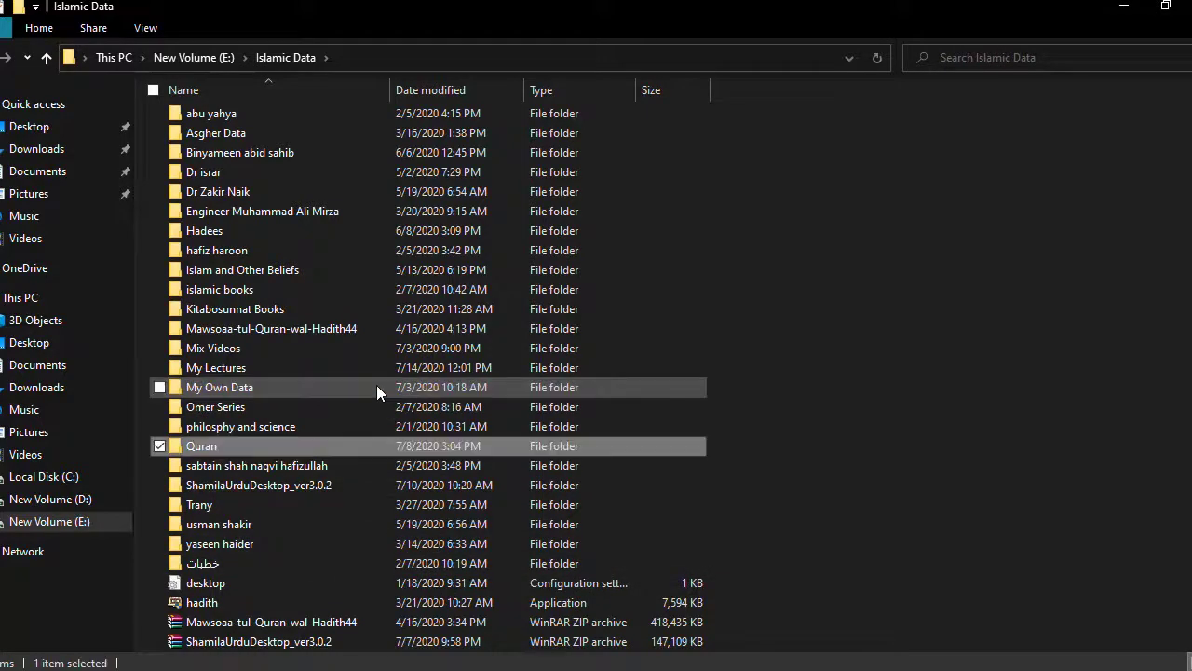
{"action": "key", "text": "Return"}
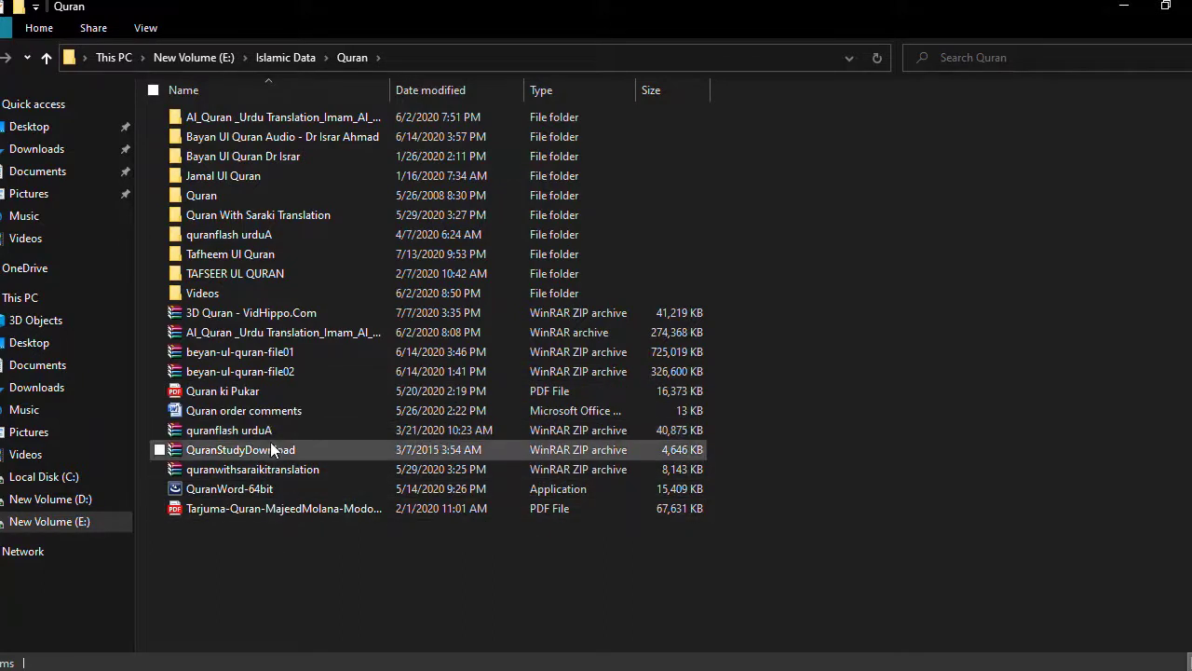
{"action": "left_click", "coordinate": [305, 491]}
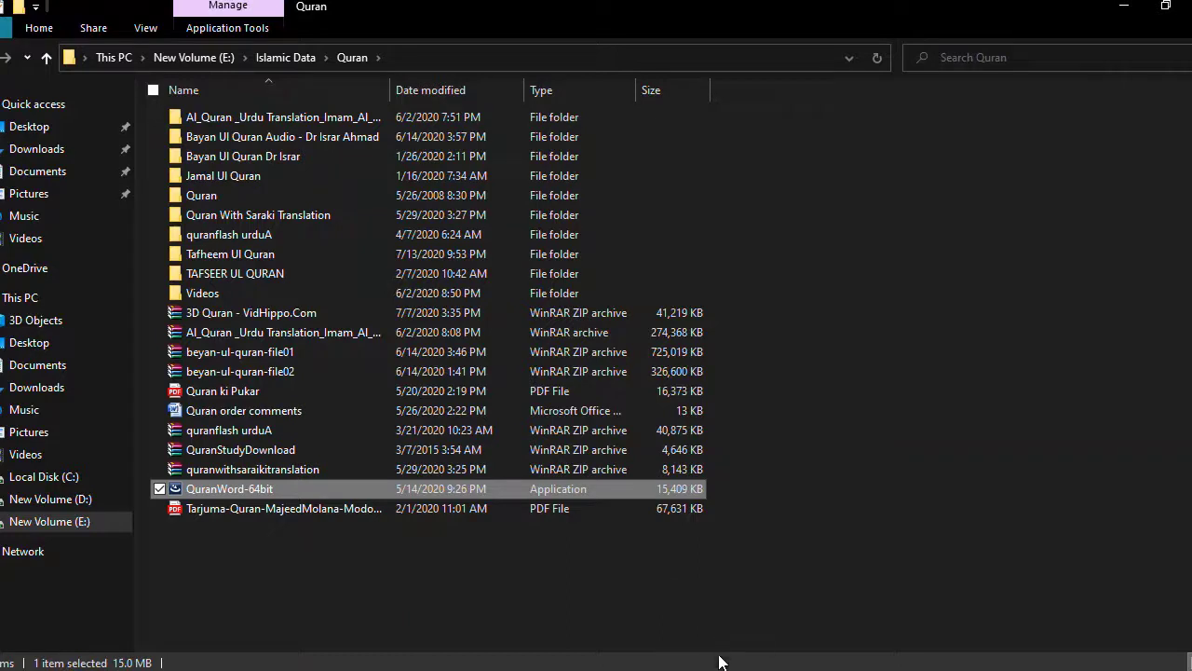
Bring the Quran folder window forward, then switch to WhatsApp Web in Chrome
{"action": "mouse_move", "coordinate": [714, 666]}
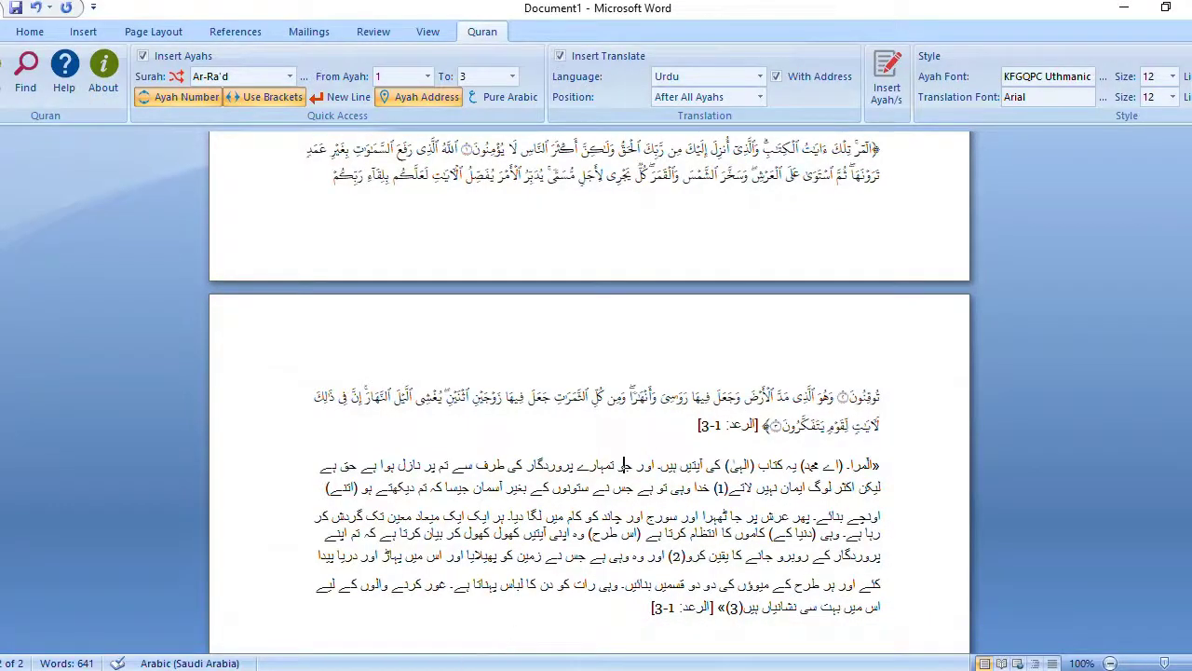
{"action": "mouse_move", "coordinate": [439, 669]}
{"action": "left_click", "coordinate": [439, 610]}
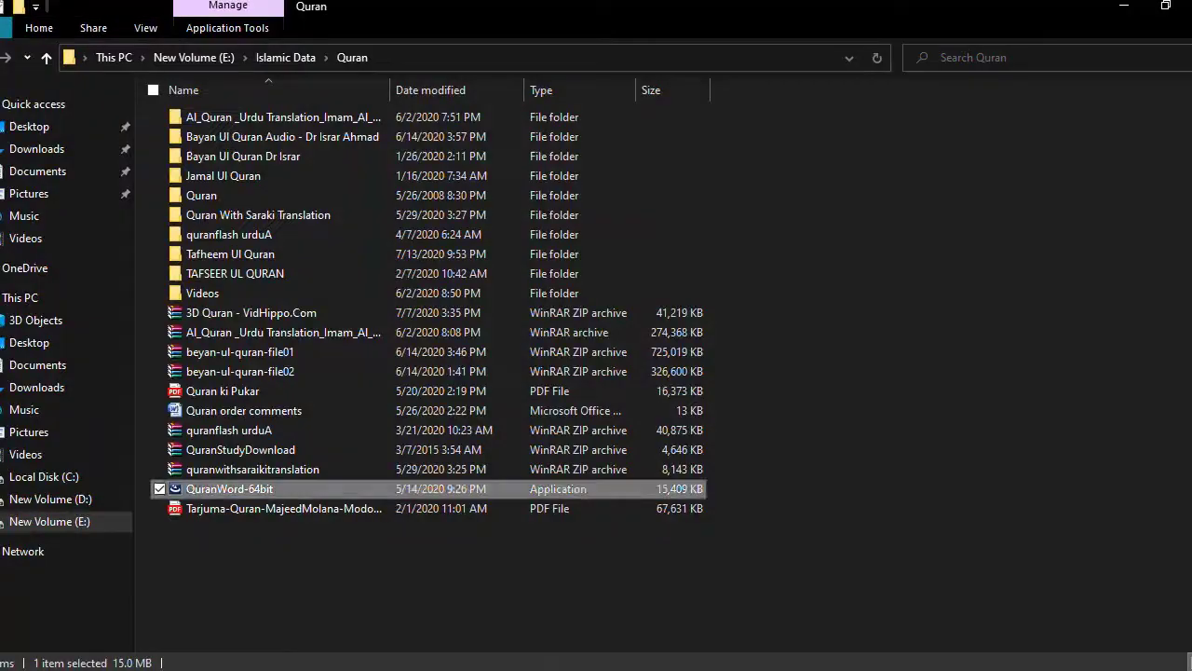
{"action": "key", "text": "alt+Tab"}
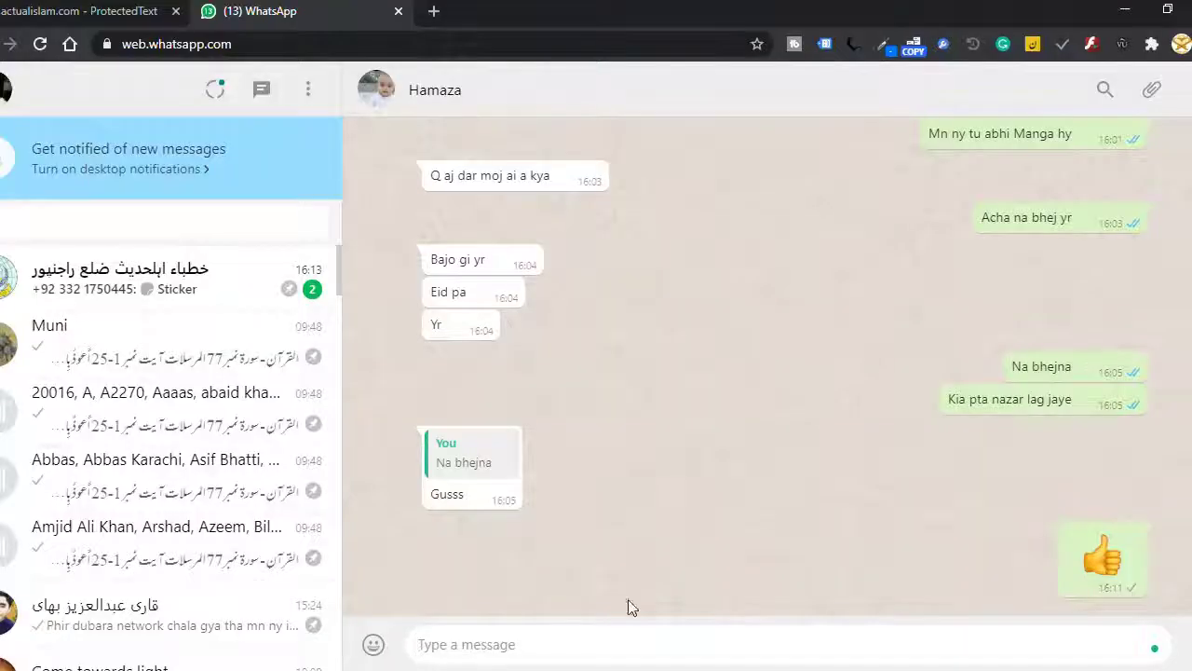